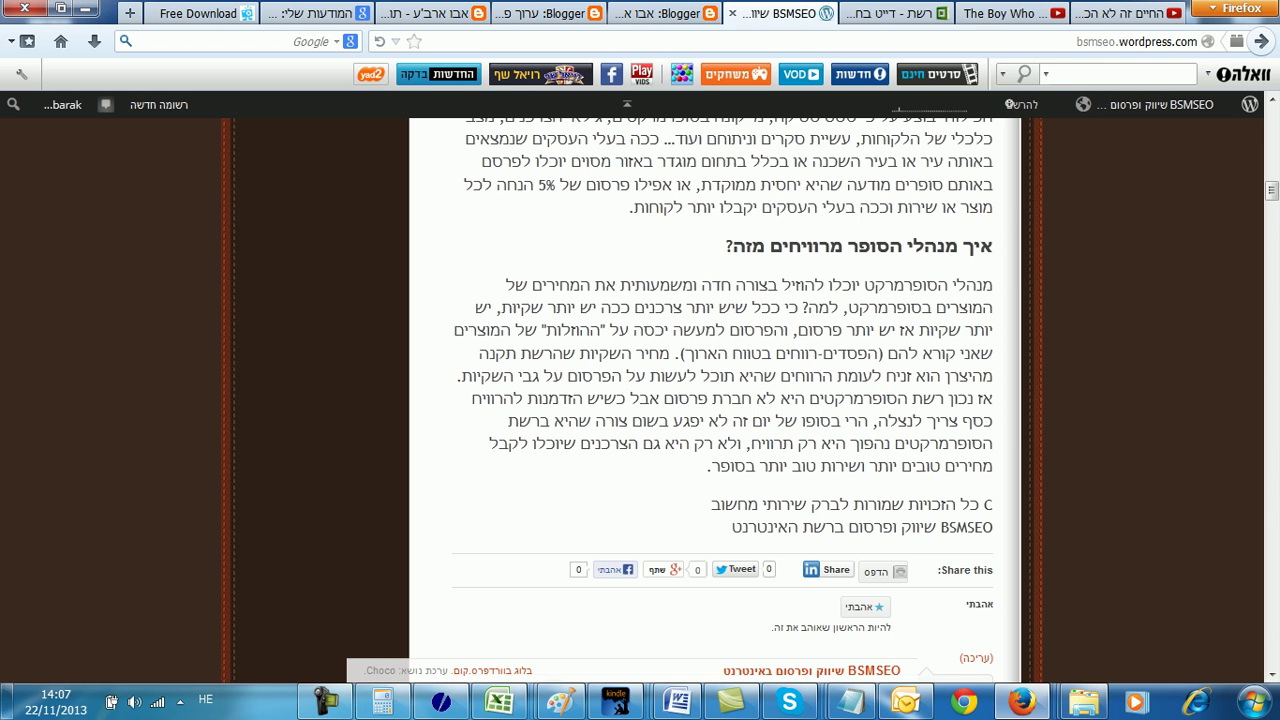
Step: Switch to the bag-advertising workbook in Excel and go to the large-businesses heading in cell A1
{"action": "left_click", "coordinate": [499, 701]}
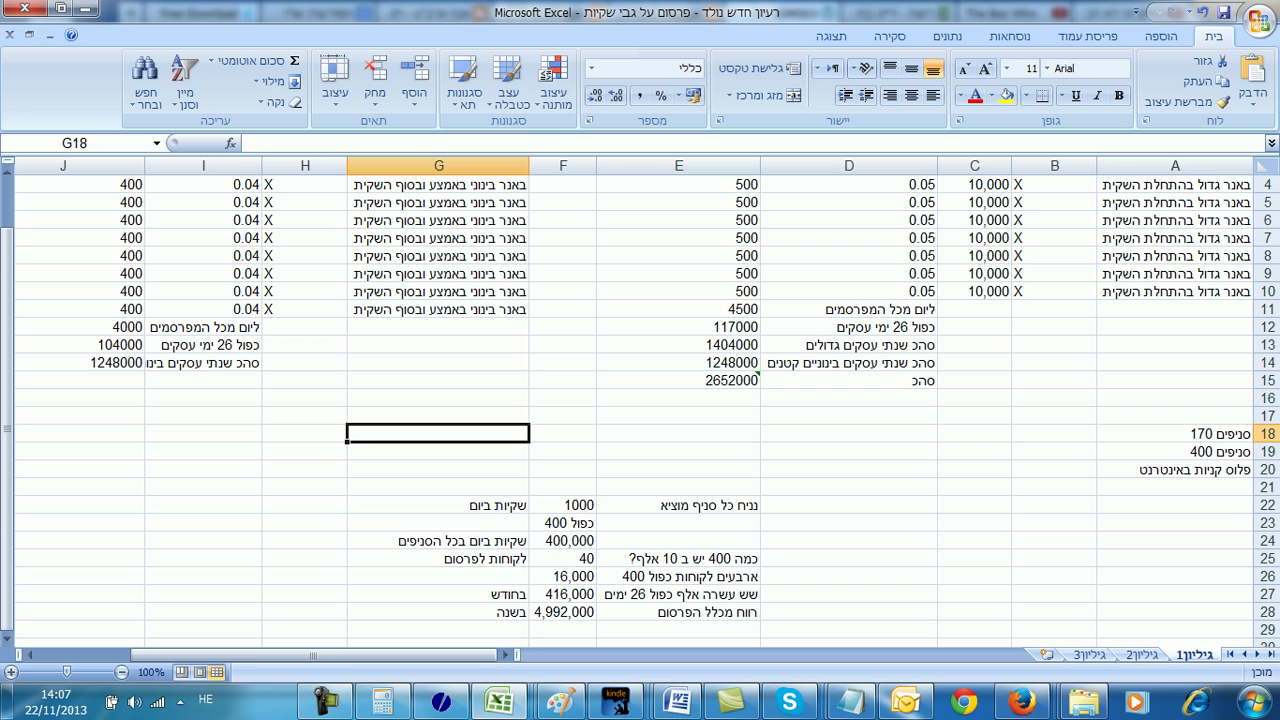
{"action": "left_click", "coordinate": [563, 433]}
{"action": "left_click", "coordinate": [849, 433]}
{"action": "left_click", "coordinate": [1175, 415]}
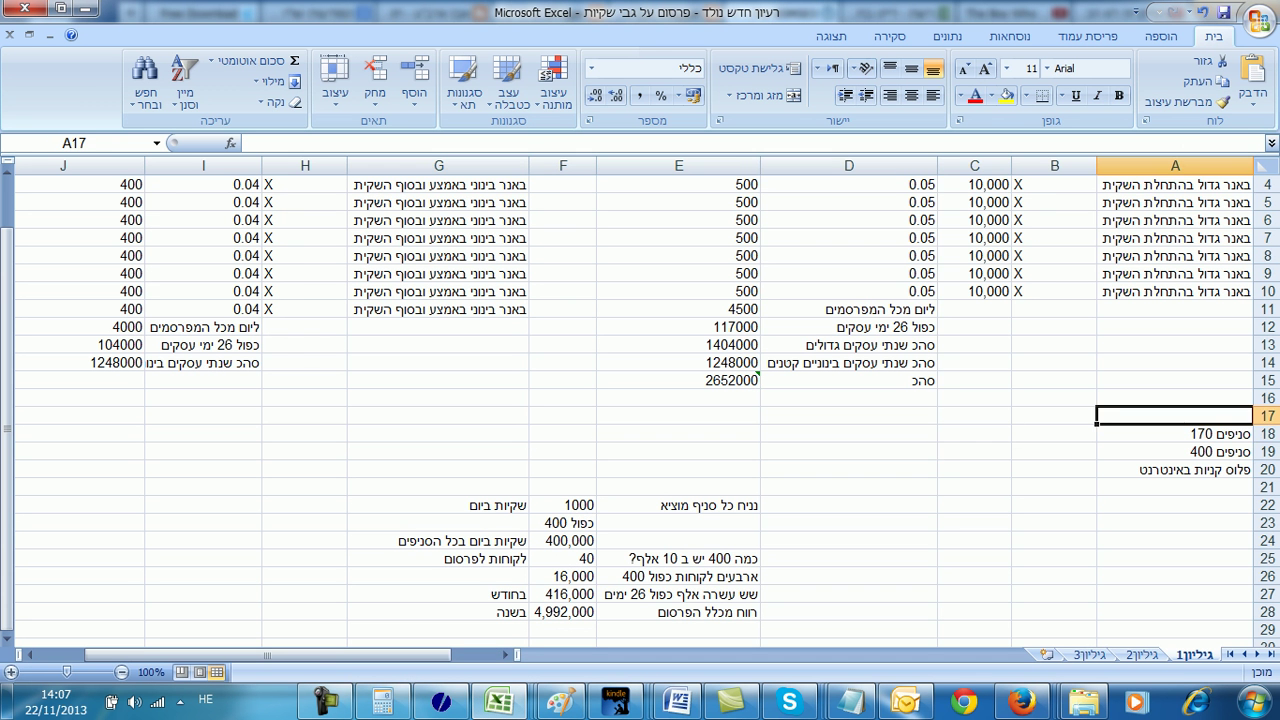
{"action": "key", "text": "Up"}
{"action": "key", "text": "Up"}
{"action": "key", "text": "Up"}
{"action": "key", "text": "Up"}
{"action": "key", "text": "Up"}
{"action": "key", "text": "Up"}
{"action": "key", "text": "Up"}
{"action": "key", "text": "Up"}
{"action": "key", "text": "Up"}
{"action": "key", "text": "Up"}
{"action": "key", "text": "Up"}
{"action": "key", "text": "Up"}
{"action": "key", "text": "Up"}
{"action": "key", "text": "Up"}
{"action": "key", "text": "Up"}
{"action": "key", "text": "Up"}
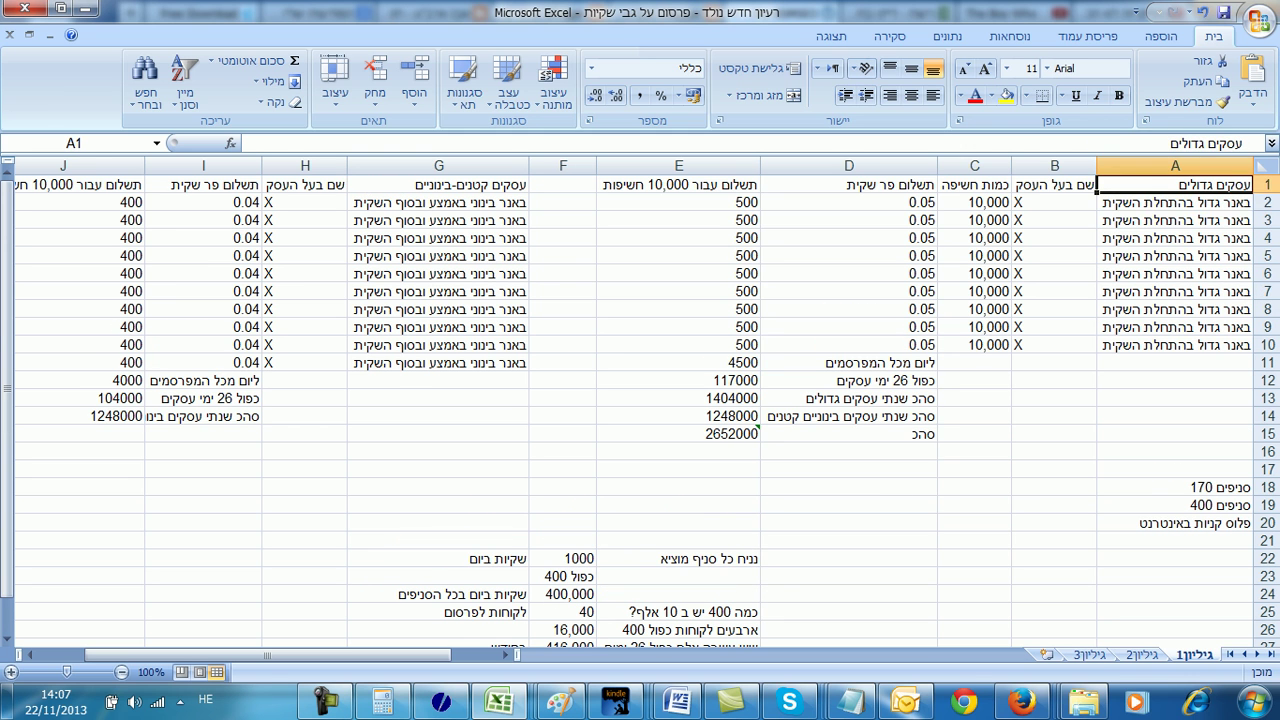
Step: Review the large-business banner placement entries listed in column A
{"action": "key", "text": "Down"}
{"action": "key", "text": "Down"}
{"action": "key", "text": "Down"}
{"action": "key", "text": "Down"}
{"action": "key", "text": "Down"}
{"action": "key", "text": "Down"}
{"action": "key", "text": "Down"}
{"action": "key", "text": "Down"}
{"action": "key", "text": "Down"}
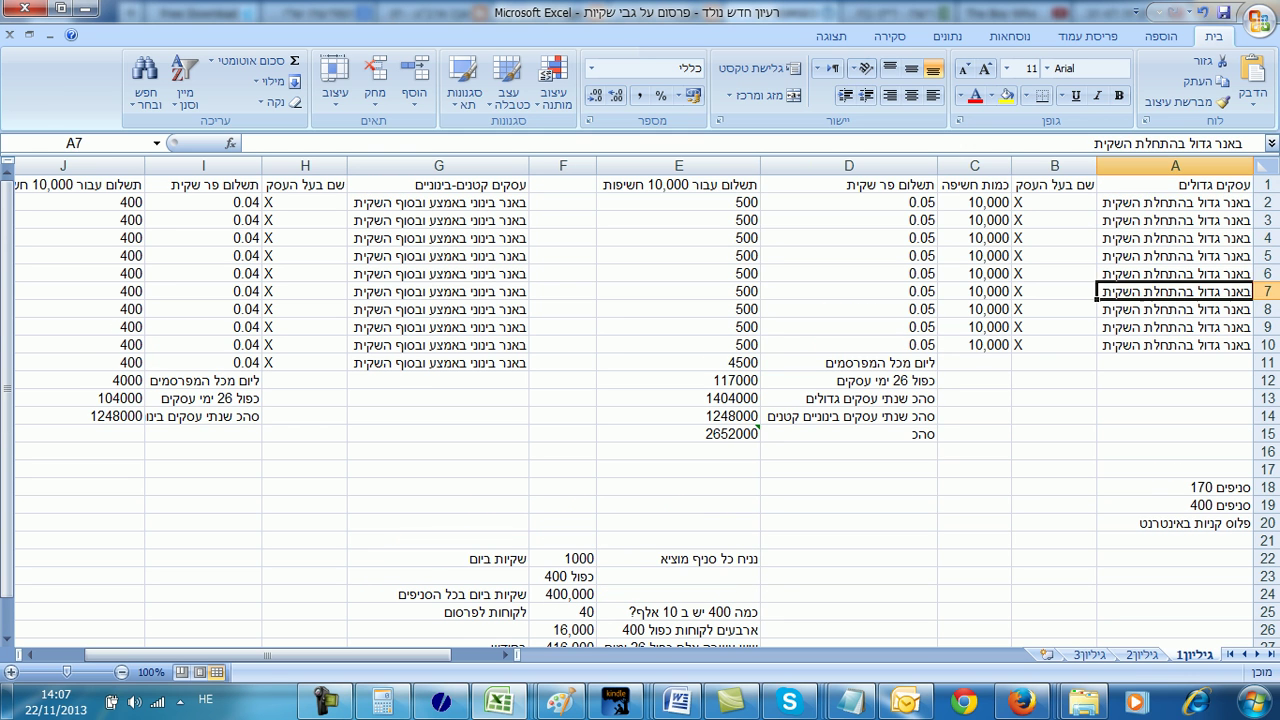
{"action": "key", "text": "Up"}
{"action": "key", "text": "Up"}
{"action": "key", "text": "Up"}
{"action": "key", "text": "Up"}
{"action": "key", "text": "Up"}
{"action": "key", "text": "Up"}
{"action": "key", "text": "Up"}
{"action": "key", "text": "Up"}
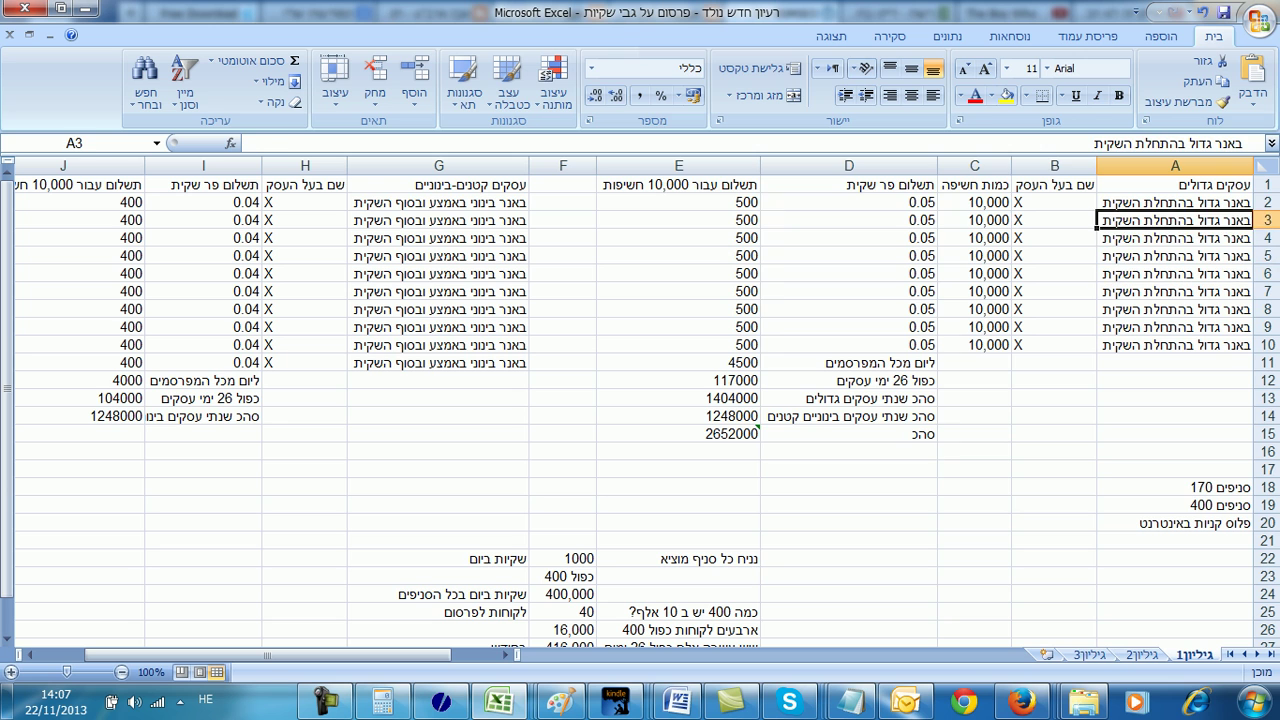
Step: Examine the large businesses' payments per 10,000 exposures in column E, down to the 26-business-day label in D12
{"action": "key", "text": "Left"}
{"action": "key", "text": "Left"}
{"action": "key", "text": "Left"}
{"action": "key", "text": "Left"}
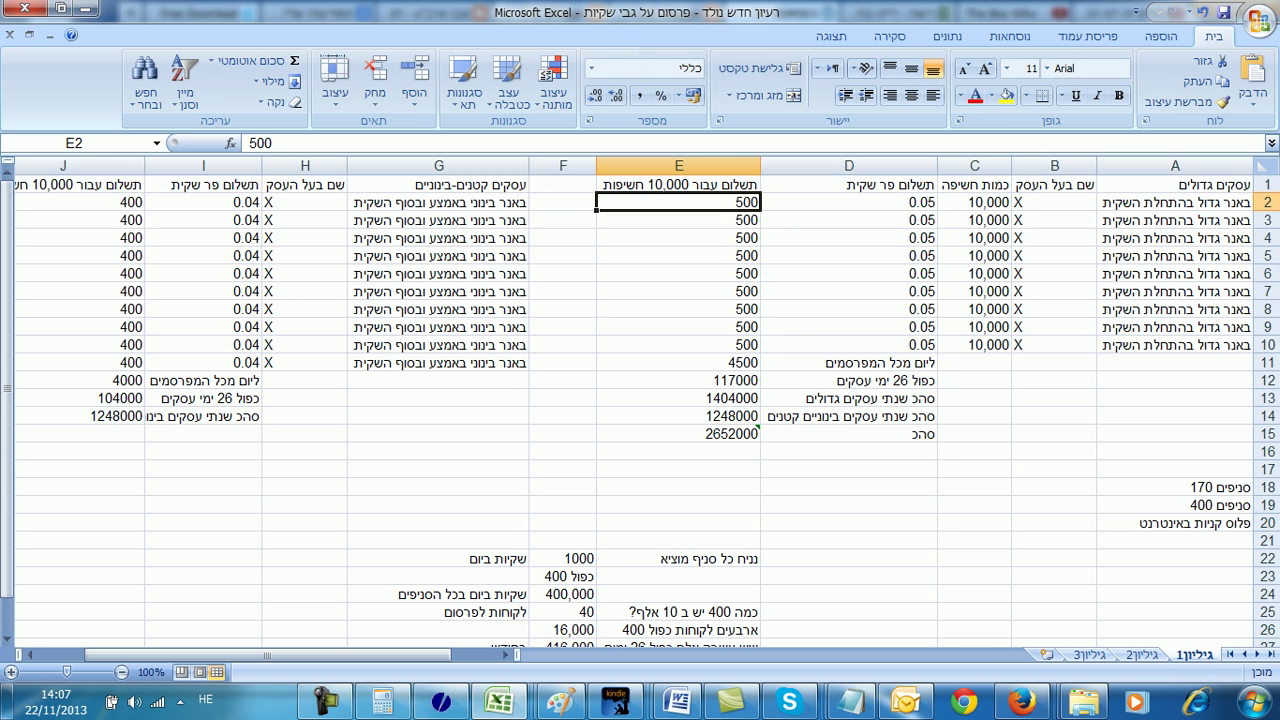
{"action": "key", "text": "Down"}
{"action": "key", "text": "Down"}
{"action": "key", "text": "Down"}
{"action": "key", "text": "Down"}
{"action": "key", "text": "Down"}
{"action": "key", "text": "Down"}
{"action": "key", "text": "Down"}
{"action": "key", "text": "Down"}
{"action": "key", "text": "Down"}
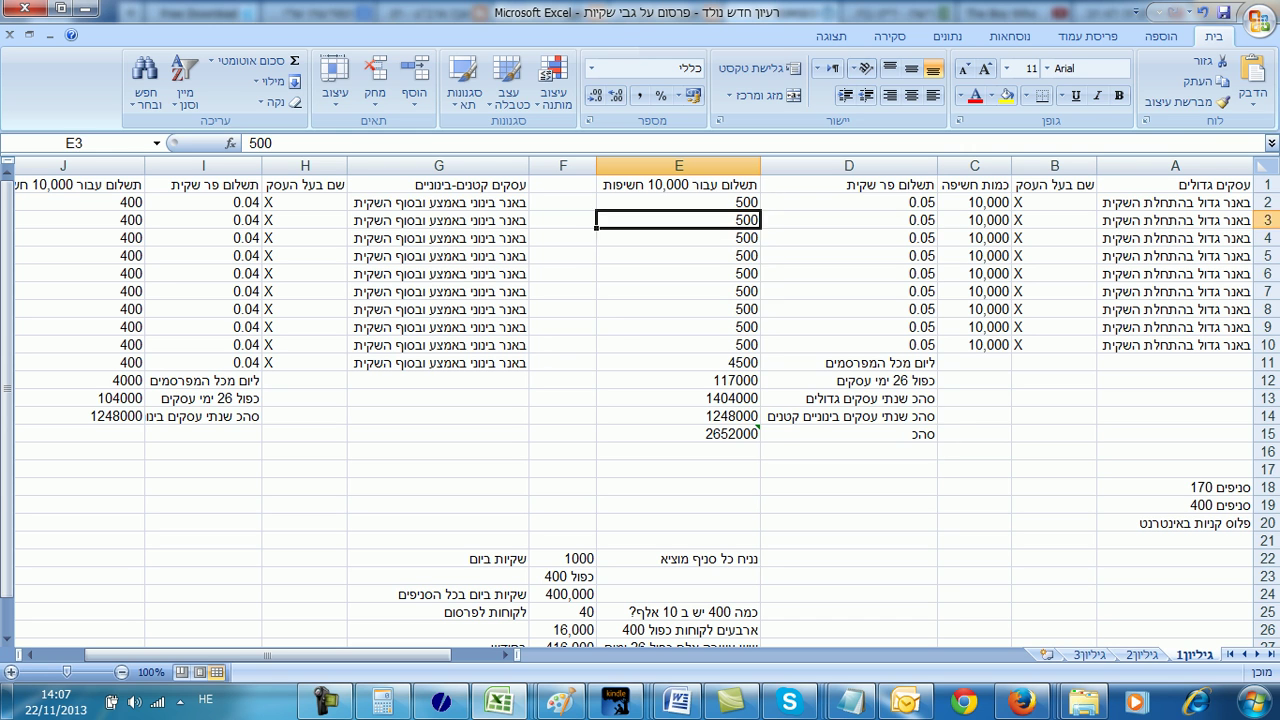
{"action": "key", "text": "Right"}
{"action": "key", "text": "Down"}
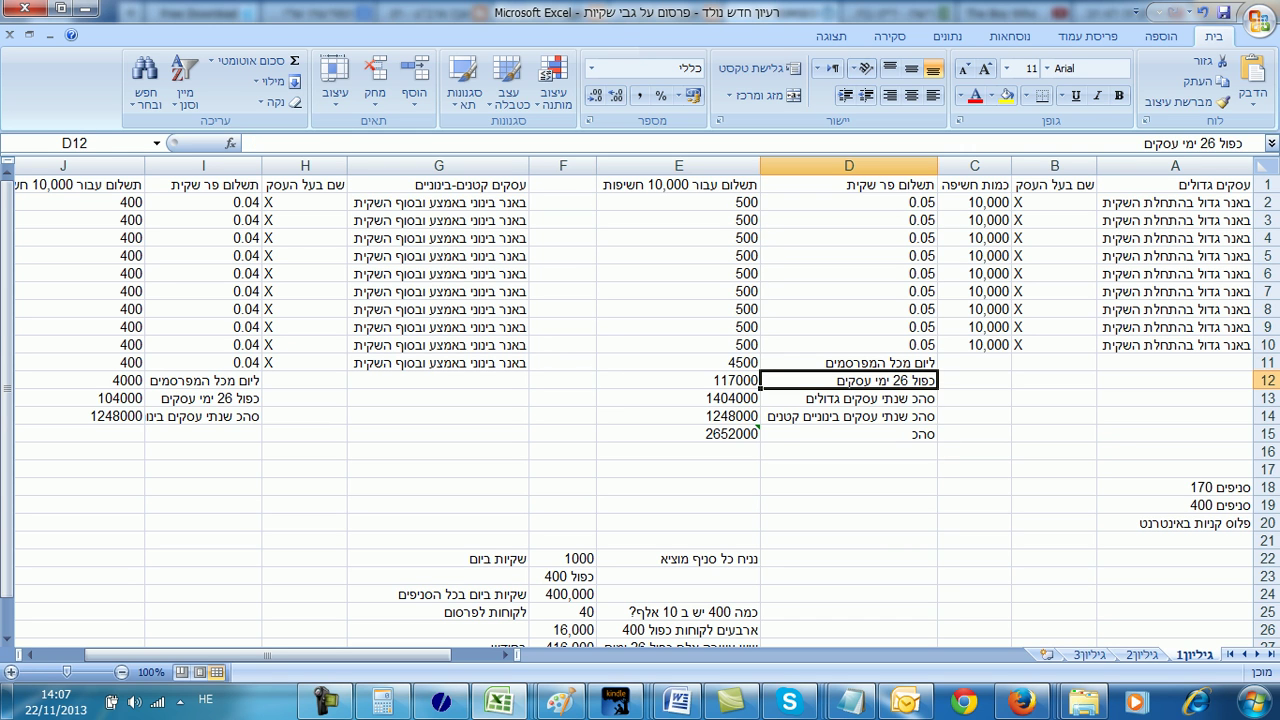
Step: Go back up through column E to the first large-business payment in E2
{"action": "key", "text": "Left"}
{"action": "key", "text": "Right"}
{"action": "key", "text": "Left"}
{"action": "key", "text": "Up"}
{"action": "key", "text": "Up"}
{"action": "key", "text": "Up"}
{"action": "key", "text": "Up"}
{"action": "key", "text": "Up"}
{"action": "key", "text": "Up"}
{"action": "key", "text": "Up"}
{"action": "key", "text": "Up"}
{"action": "key", "text": "Up"}
{"action": "key", "text": "Up"}
{"action": "key", "text": "Up"}
{"action": "key", "text": "Down"}
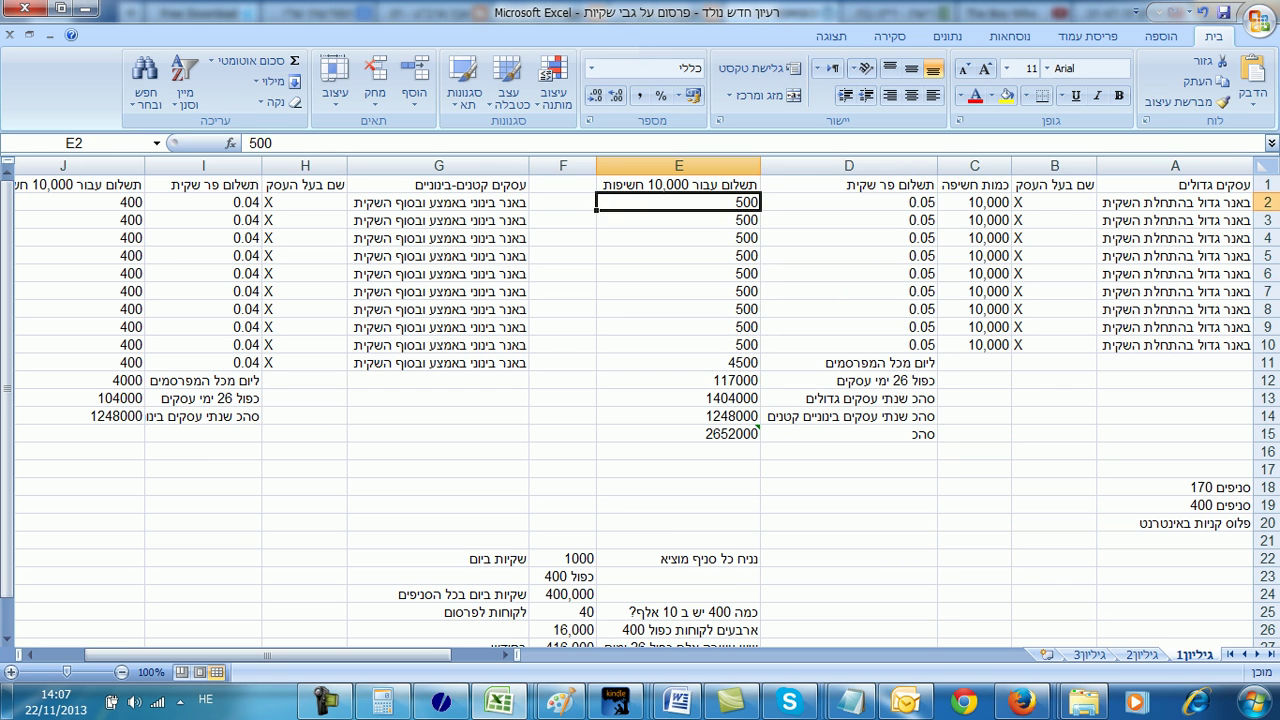
Step: Examine the first large-business row across columns A to E, and the column E payments down to the daily total in E11
{"action": "key", "text": "Right"}
{"action": "key", "text": "Right"}
{"action": "key", "text": "Right"}
{"action": "key", "text": "Right"}
{"action": "key", "text": "Left"}
{"action": "key", "text": "Left"}
{"action": "key", "text": "Left"}
{"action": "key", "text": "Left"}
{"action": "key", "text": "Down"}
{"action": "key", "text": "Down"}
{"action": "key", "text": "Up"}
{"action": "key", "text": "Up"}
{"action": "key", "text": "Up"}
{"action": "key", "text": "Down"}
{"action": "key", "text": "Up"}
{"action": "key", "text": "Down"}
{"action": "key", "text": "Up"}
{"action": "key", "text": "Down"}
{"action": "key", "text": "Down"}
{"action": "key", "text": "Down"}
{"action": "key", "text": "Down"}
{"action": "key", "text": "Down"}
{"action": "key", "text": "Down"}
{"action": "key", "text": "Down"}
{"action": "key", "text": "Down"}
{"action": "key", "text": "Down"}
{"action": "key", "text": "Down"}
{"action": "key", "text": "Up"}
{"action": "key", "text": "Up"}
{"action": "key", "text": "Up"}
{"action": "key", "text": "Up"}
{"action": "key", "text": "Up"}
{"action": "key", "text": "Up"}
{"action": "key", "text": "Up"}
{"action": "key", "text": "Up"}
{"action": "key", "text": "Up"}
{"action": "key", "text": "Up"}
{"action": "key", "text": "Down"}
{"action": "key", "text": "Down"}
{"action": "key", "text": "Down"}
{"action": "key", "text": "Down"}
{"action": "key", "text": "Down"}
{"action": "key", "text": "Down"}
{"action": "key", "text": "Down"}
{"action": "key", "text": "Down"}
{"action": "key", "text": "Down"}
{"action": "key", "text": "Down"}
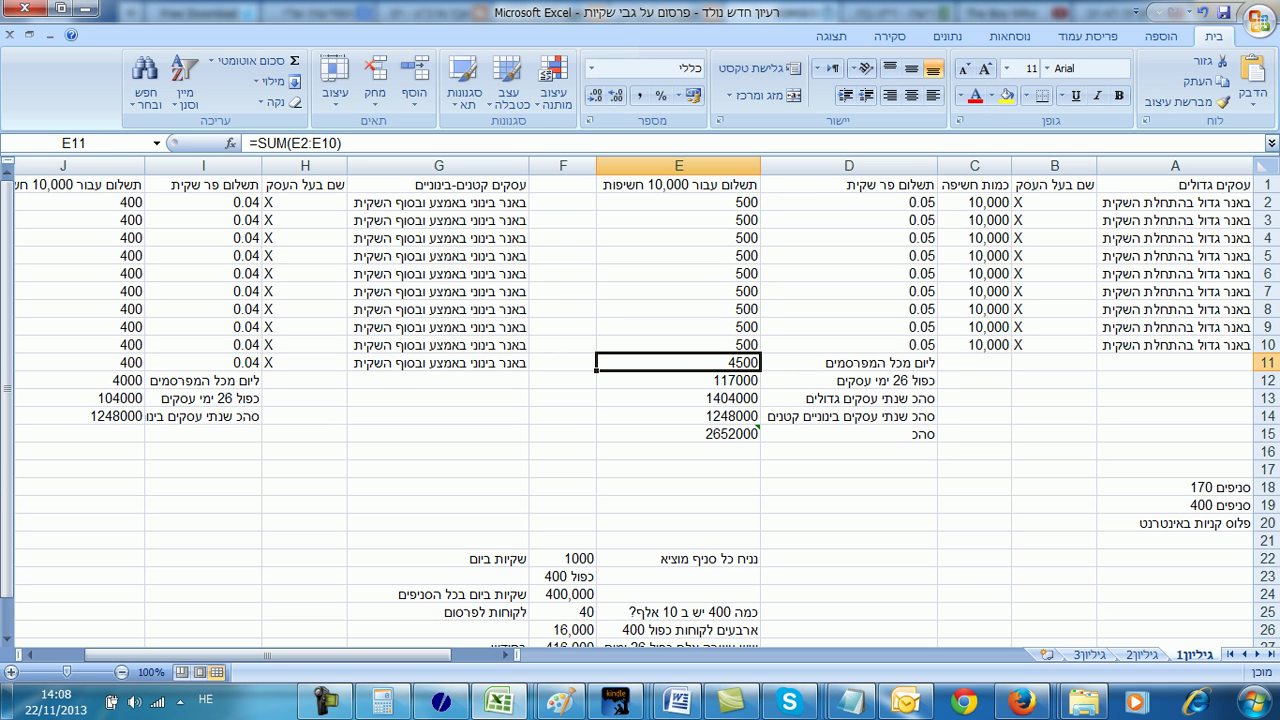
Step: Examine the large businesses' 26-day total in row 12 and yearly total in row 13 with their labels
{"action": "key", "text": "Down"}
{"action": "key", "text": "Right"}
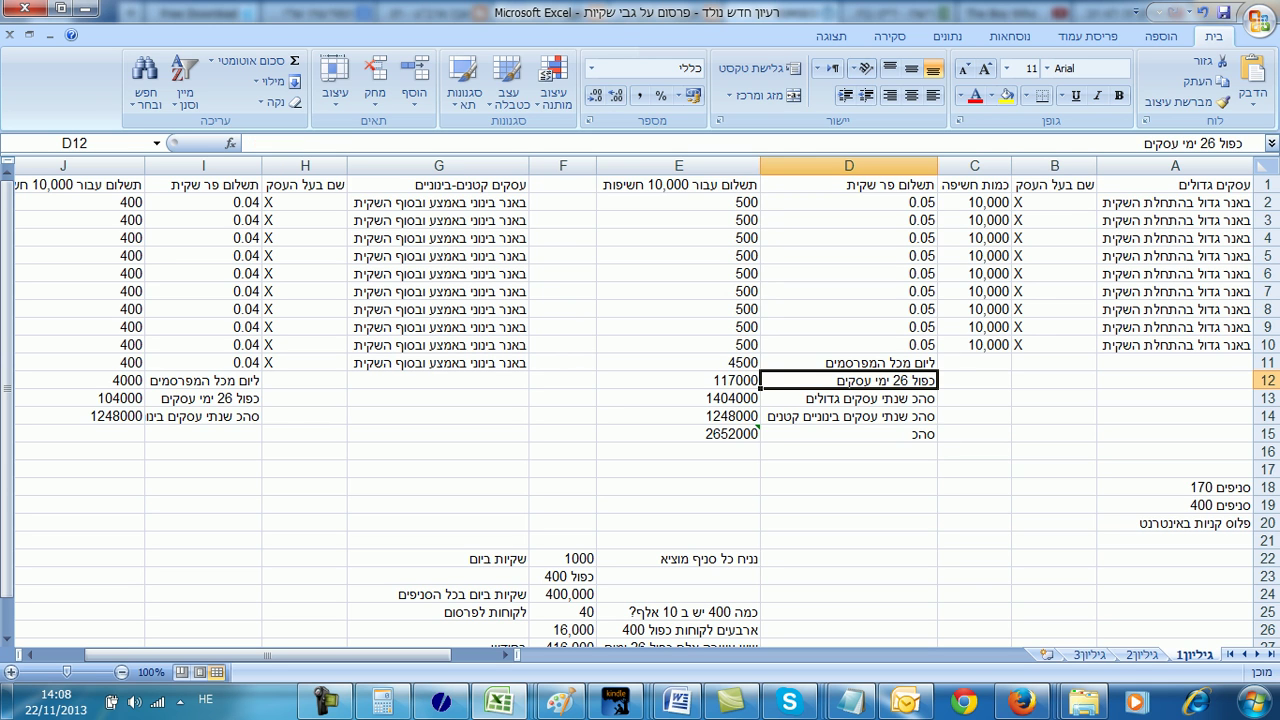
{"action": "key", "text": "Left"}
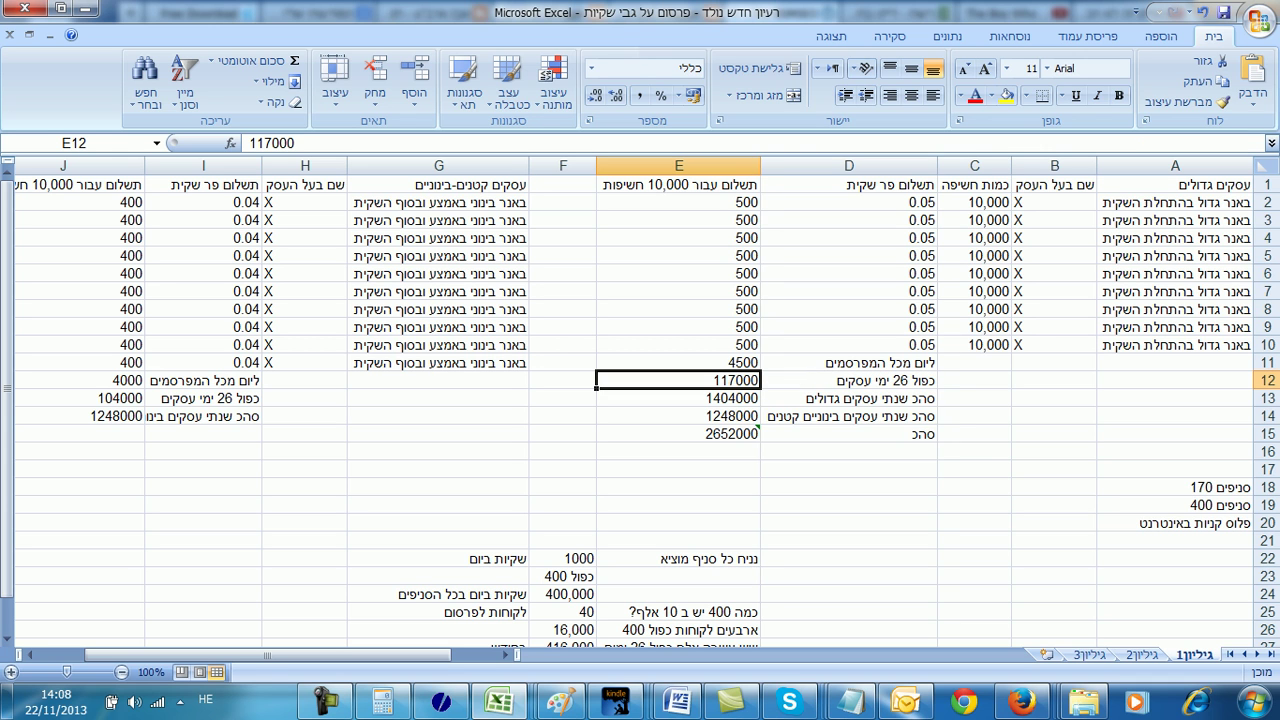
{"action": "key", "text": "Down"}
{"action": "key", "text": "Right"}
{"action": "key", "text": "Left"}
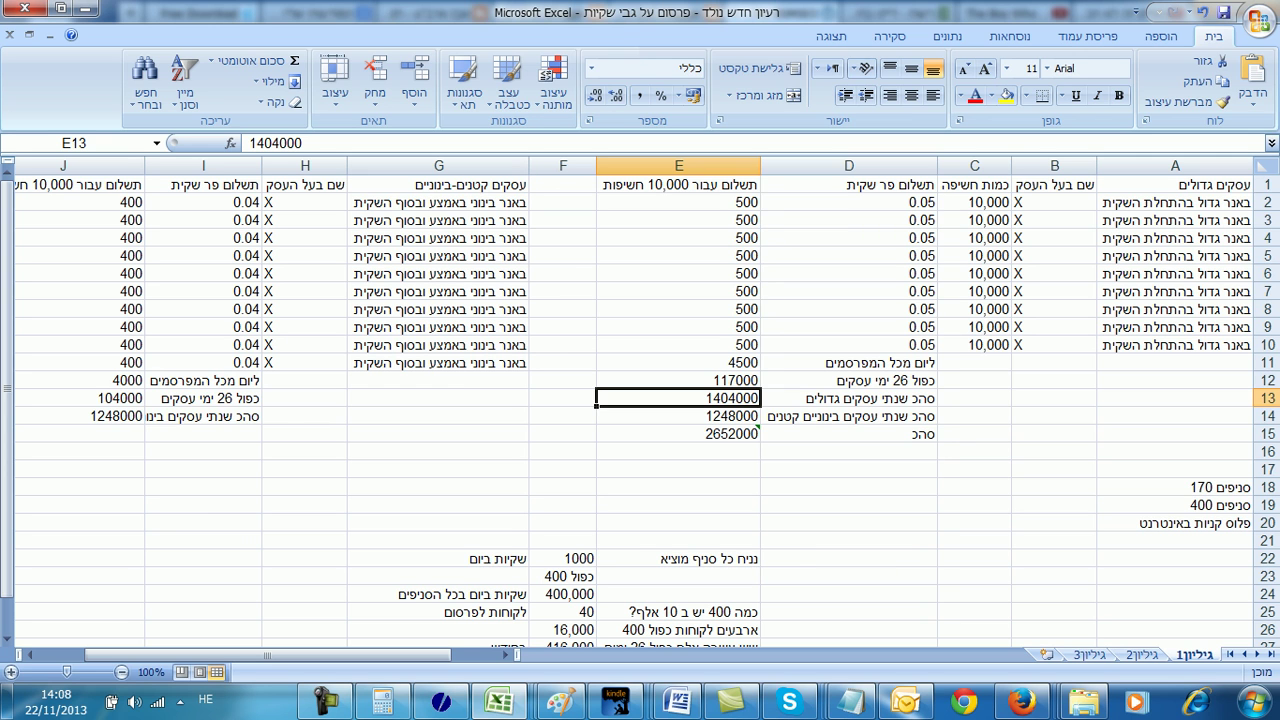
Step: Examine the first small-and-medium business row: banner placement in G2, payment per bag in I2 and payment per 10,000 exposures in J2
{"action": "key", "text": "Left"}
{"action": "key", "text": "Left"}
{"action": "key", "text": "Up"}
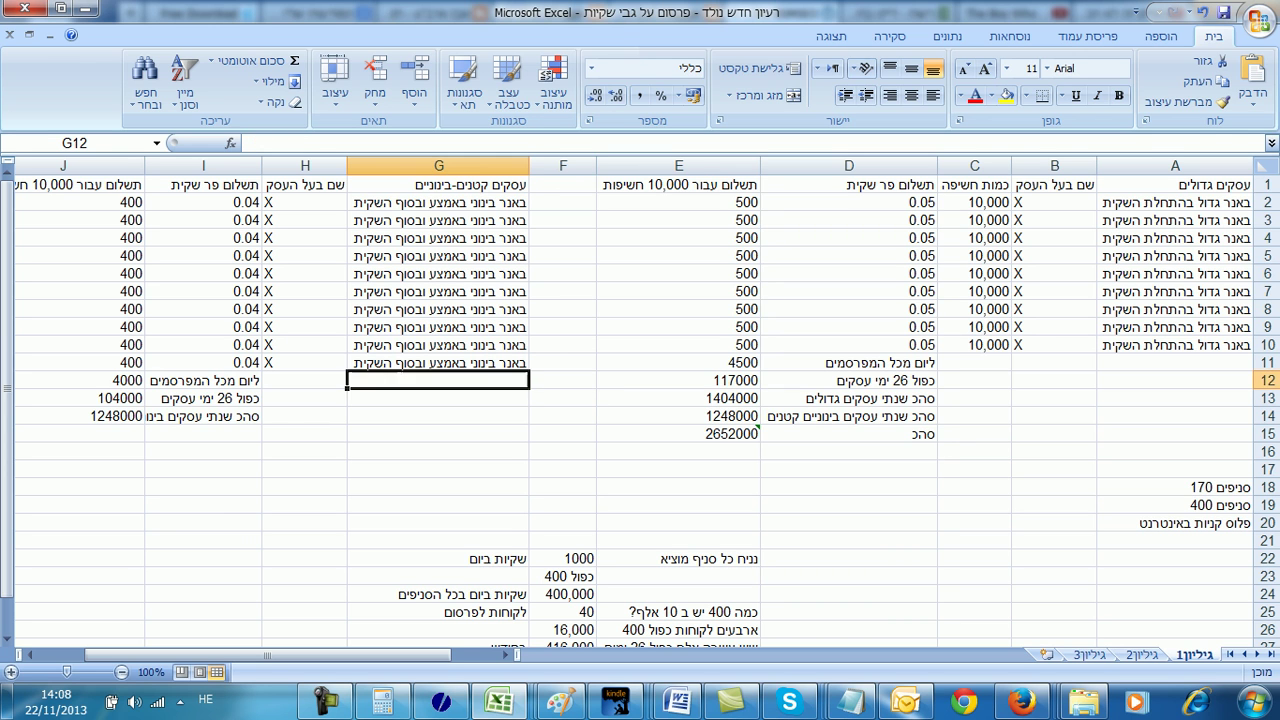
{"action": "key", "text": "Up"}
{"action": "key", "text": "Up"}
{"action": "key", "text": "Up"}
{"action": "key", "text": "Up"}
{"action": "key", "text": "Up"}
{"action": "key", "text": "Up"}
{"action": "key", "text": "Up"}
{"action": "key", "text": "Up"}
{"action": "key", "text": "Up"}
{"action": "key", "text": "Up"}
{"action": "key", "text": "Up"}
{"action": "key", "text": "Down"}
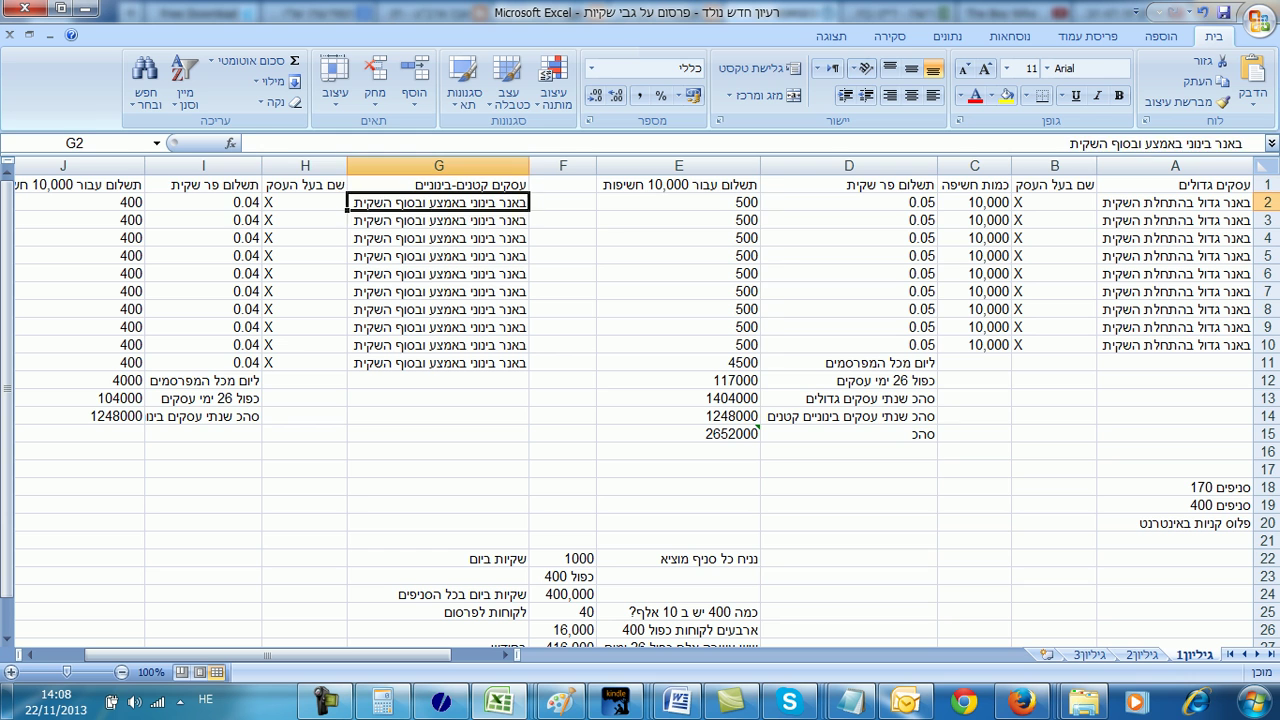
{"action": "key", "text": "Left"}
{"action": "key", "text": "Left"}
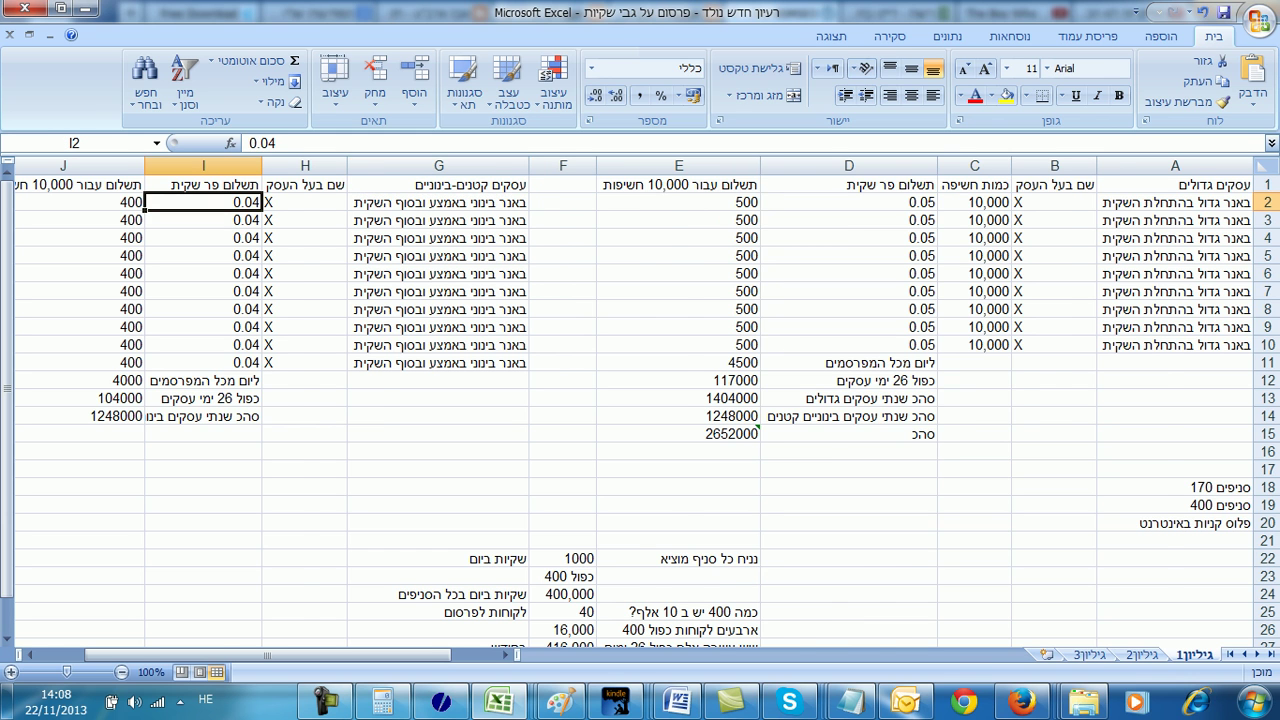
{"action": "key", "text": "Left"}
{"action": "key", "text": "Up"}
{"action": "key", "text": "Down"}
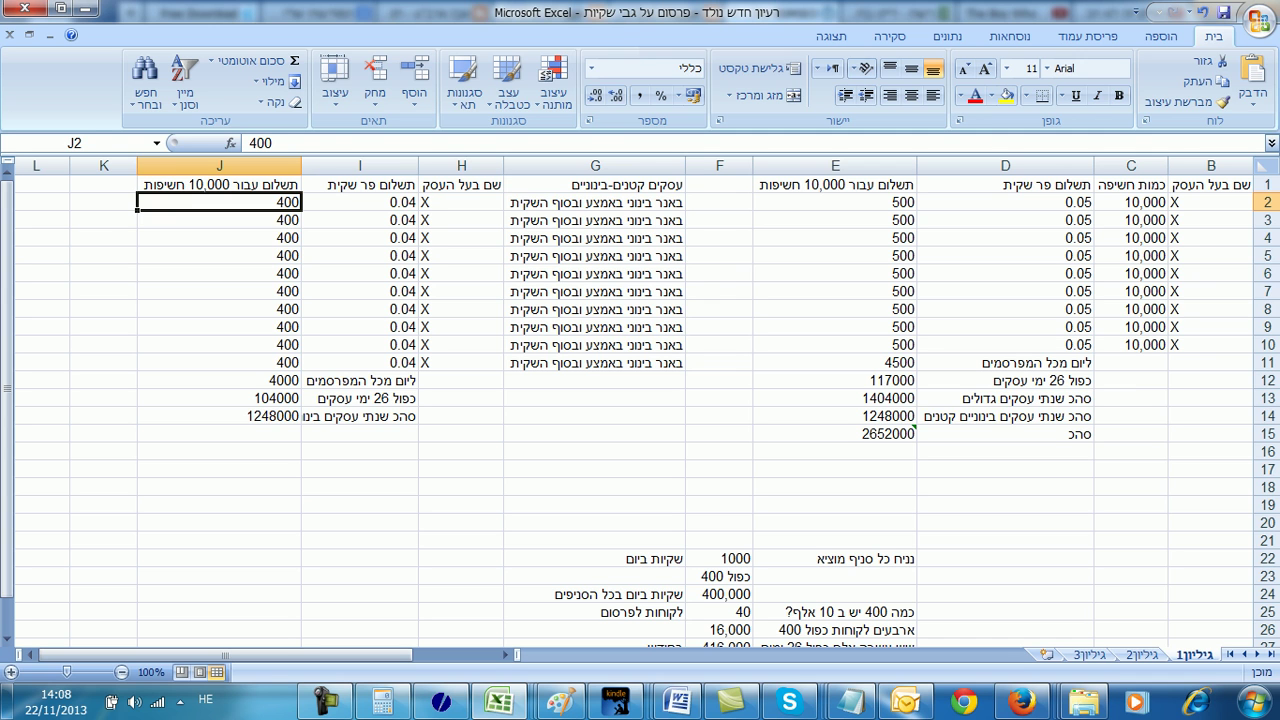
Step: Examine the small-and-medium businesses' payments down column J and the daily total with its label in row 12
{"action": "key", "text": "Down"}
{"action": "key", "text": "Down"}
{"action": "key", "text": "Down"}
{"action": "key", "text": "Down"}
{"action": "key", "text": "Down"}
{"action": "key", "text": "Down"}
{"action": "key", "text": "Down"}
{"action": "key", "text": "Down"}
{"action": "key", "text": "Down"}
{"action": "key", "text": "Down"}
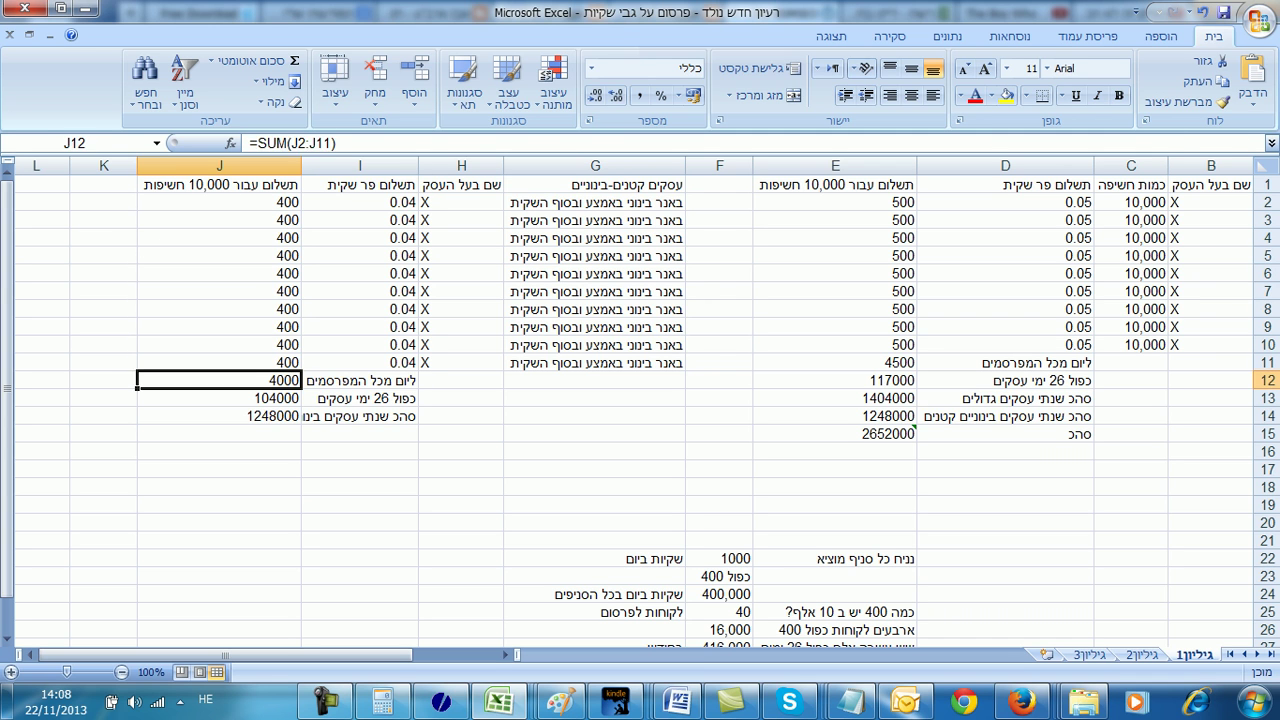
{"action": "key", "text": "Up"}
{"action": "key", "text": "Down"}
{"action": "key", "text": "Right"}
{"action": "key", "text": "Left"}
{"action": "key", "text": "Right"}
{"action": "key", "text": "Right"}
{"action": "key", "text": "Right"}
{"action": "key", "text": "Right"}
{"action": "key", "text": "Right"}
{"action": "key", "text": "Left"}
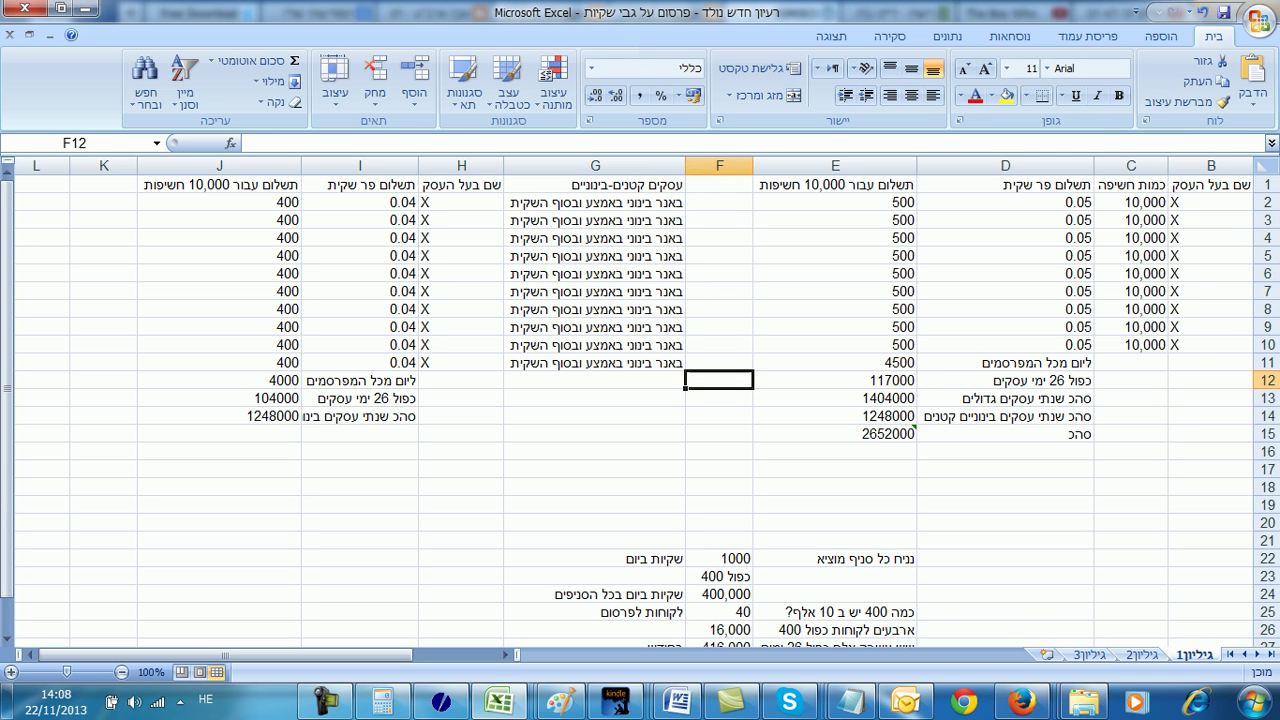
Step: Examine the small-and-medium businesses' daily total in J12, 26-day total in J13 and yearly total in J14
{"action": "key", "text": "Right"}
{"action": "key", "text": "Left"}
{"action": "key", "text": "Left"}
{"action": "key", "text": "Left"}
{"action": "key", "text": "Left"}
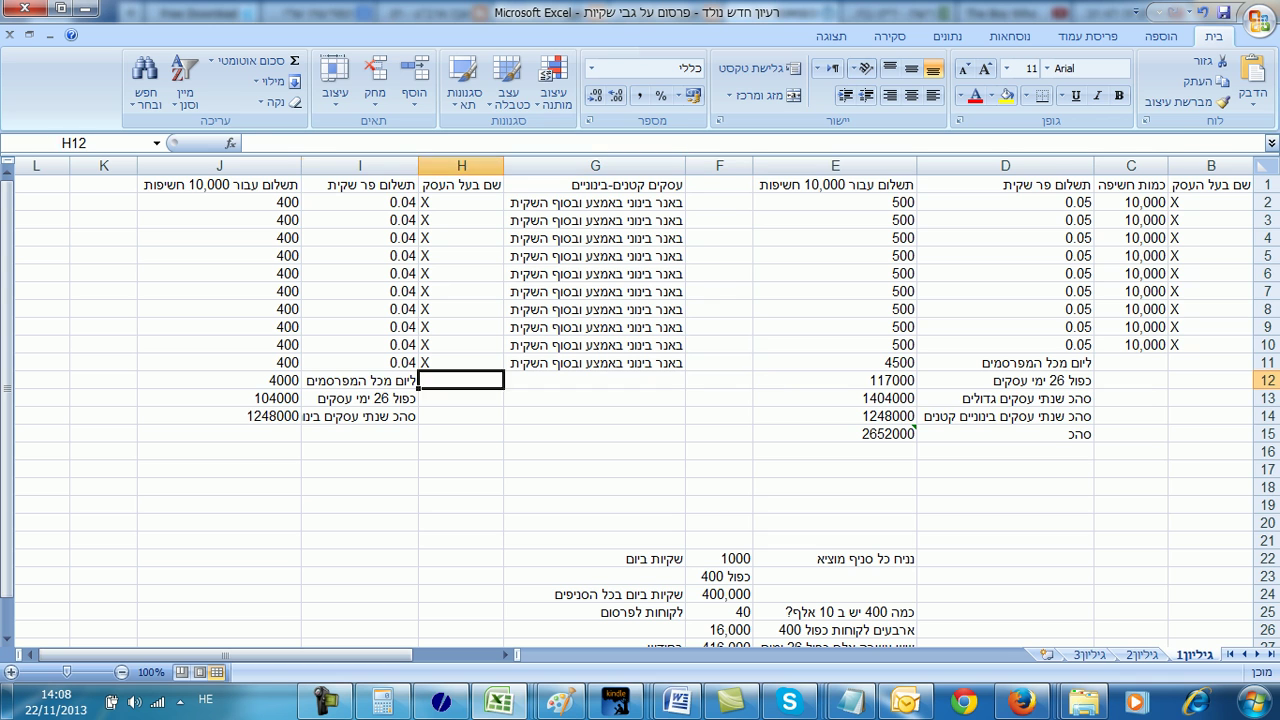
{"action": "key", "text": "Left"}
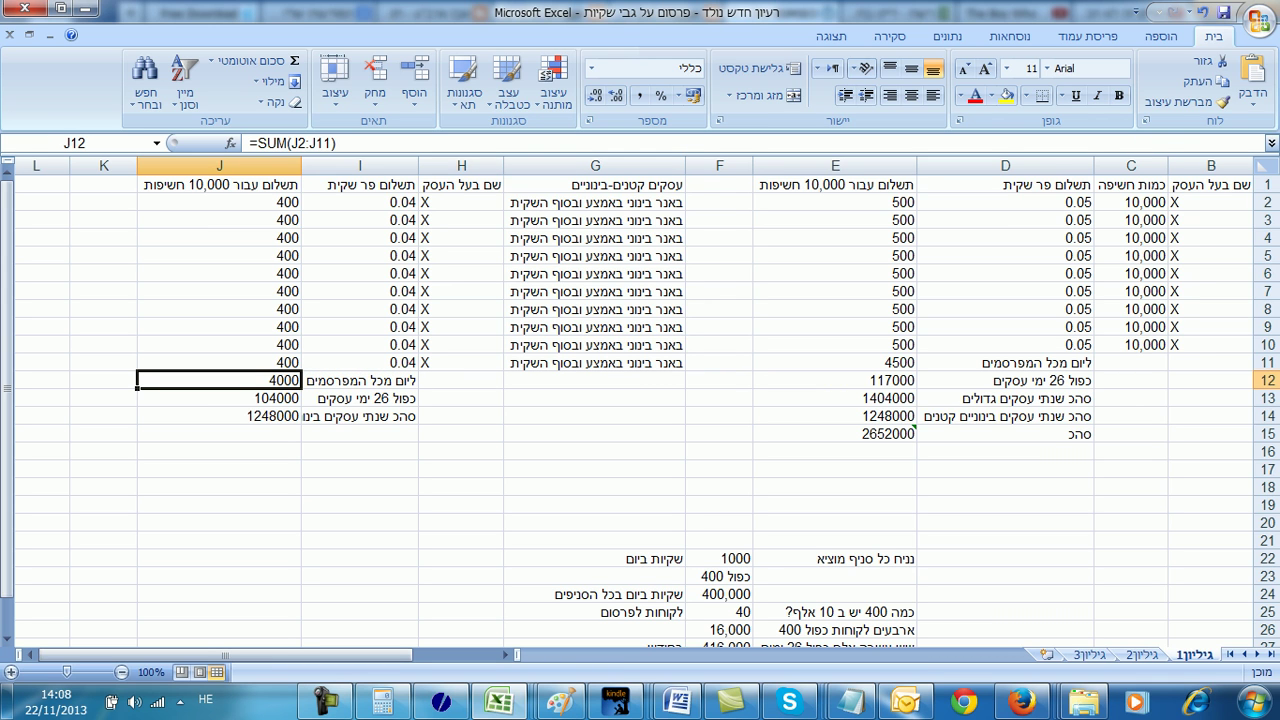
{"action": "key", "text": "Down"}
{"action": "key", "text": "Right"}
{"action": "key", "text": "Right"}
{"action": "key", "text": "Left"}
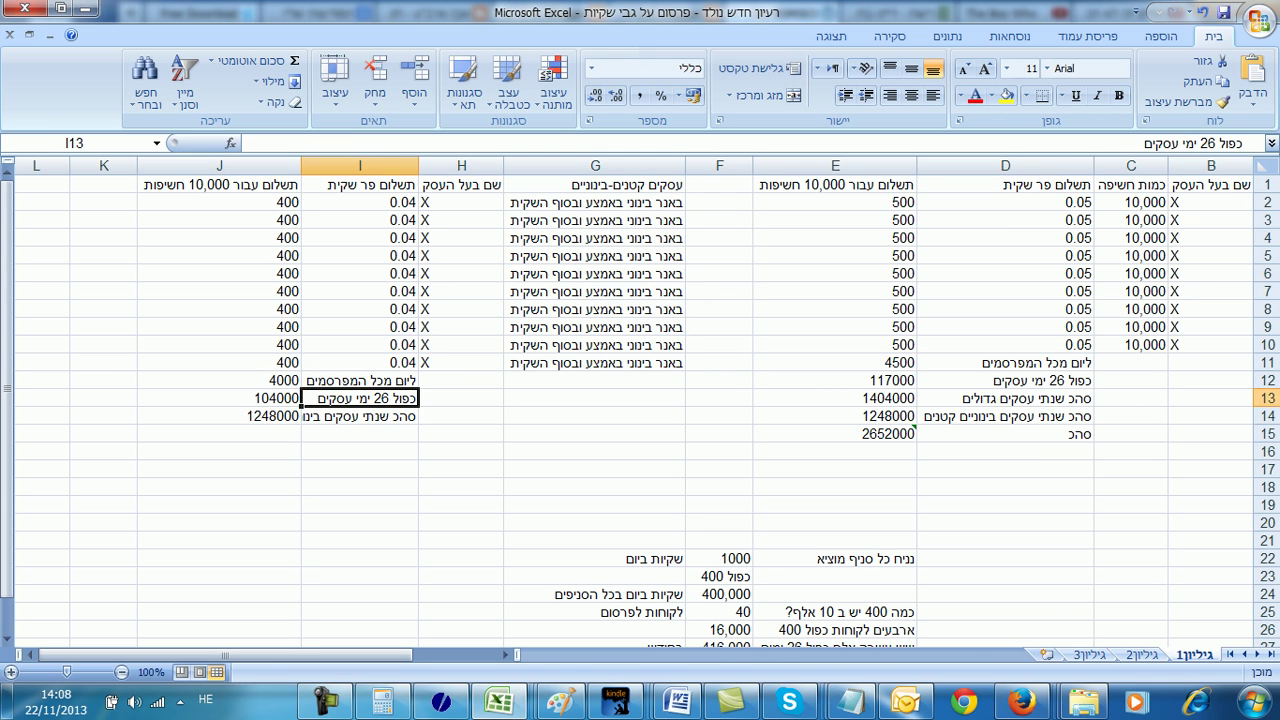
{"action": "key", "text": "Left"}
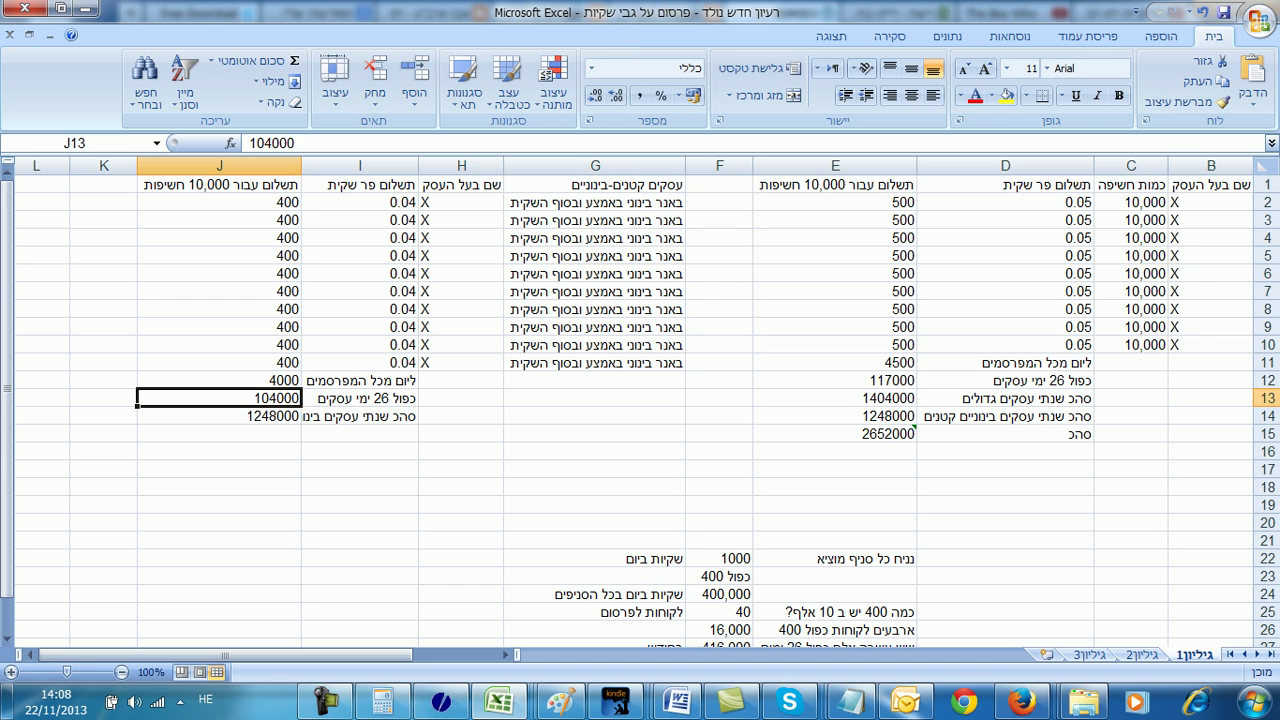
{"action": "key", "text": "Down"}
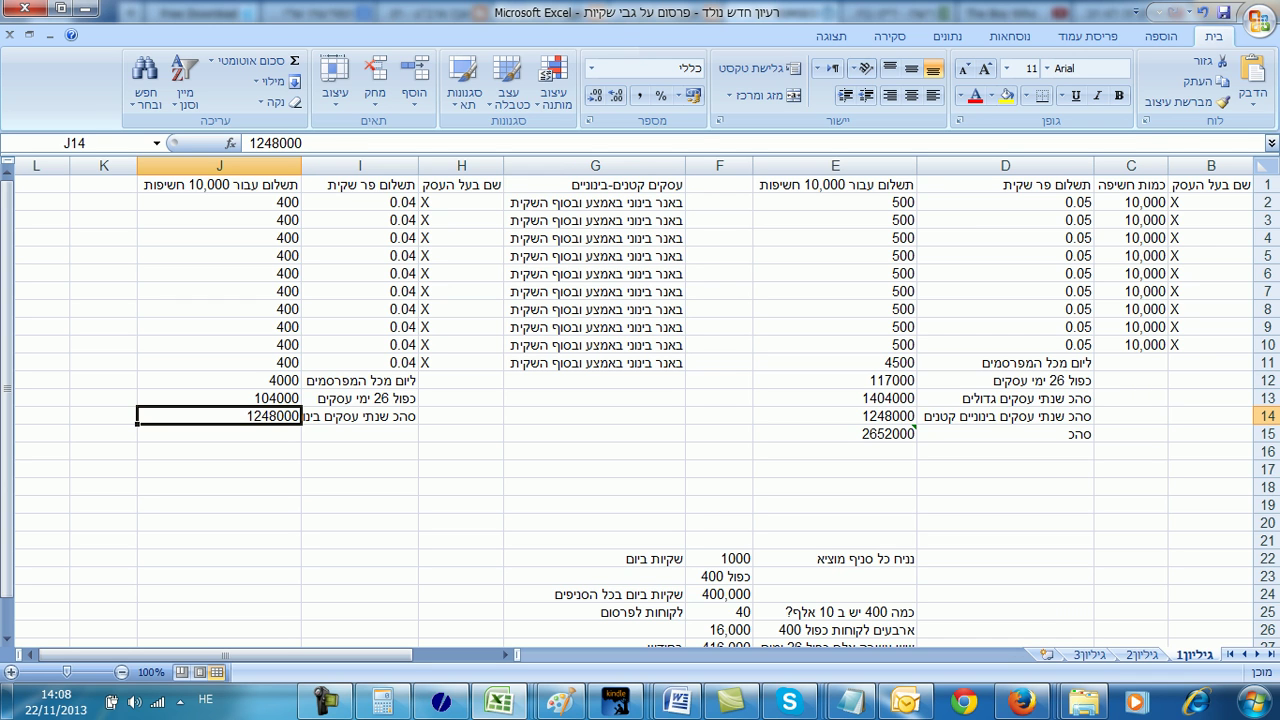
Step: Make the two yearly totals in E13:E14 bold
{"action": "key", "text": "Right"}
{"action": "key", "text": "Right"}
{"action": "key", "text": "Right"}
{"action": "key", "text": "Right"}
{"action": "key", "text": "Right"}
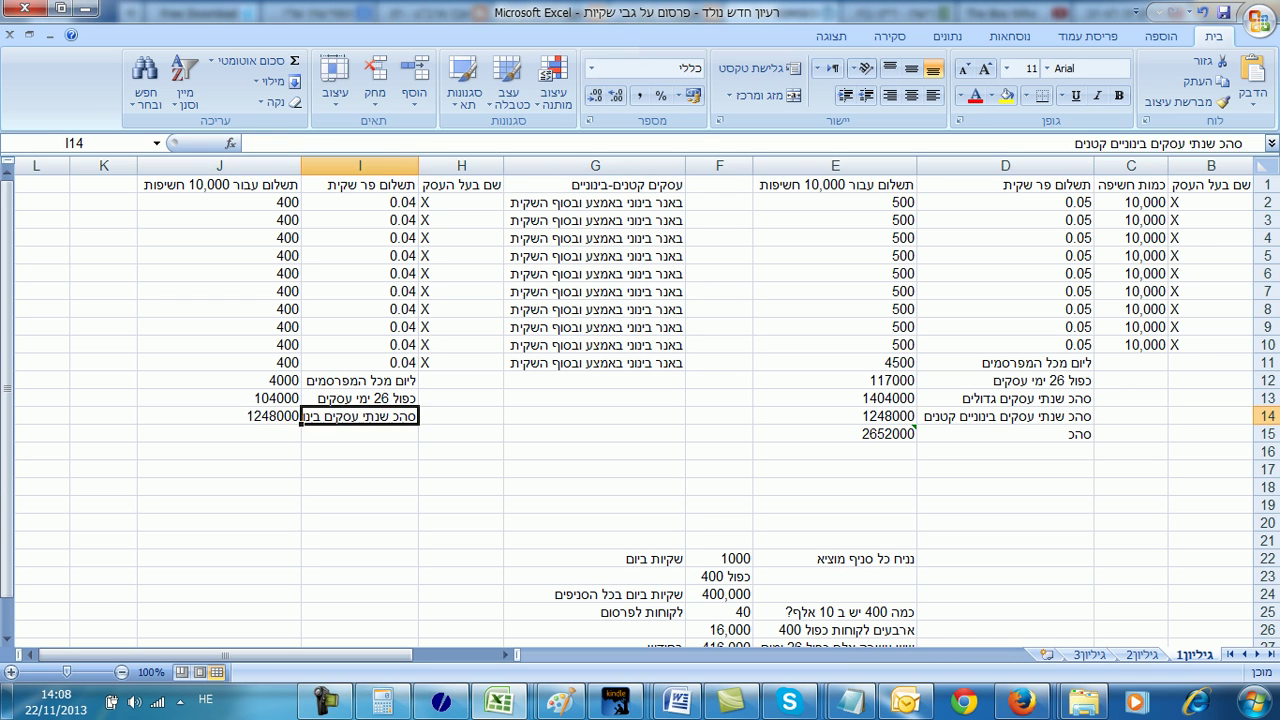
{"action": "key", "text": "Up"}
{"action": "key", "text": "shift+Down"}
{"action": "key", "text": "ctrl+b"}
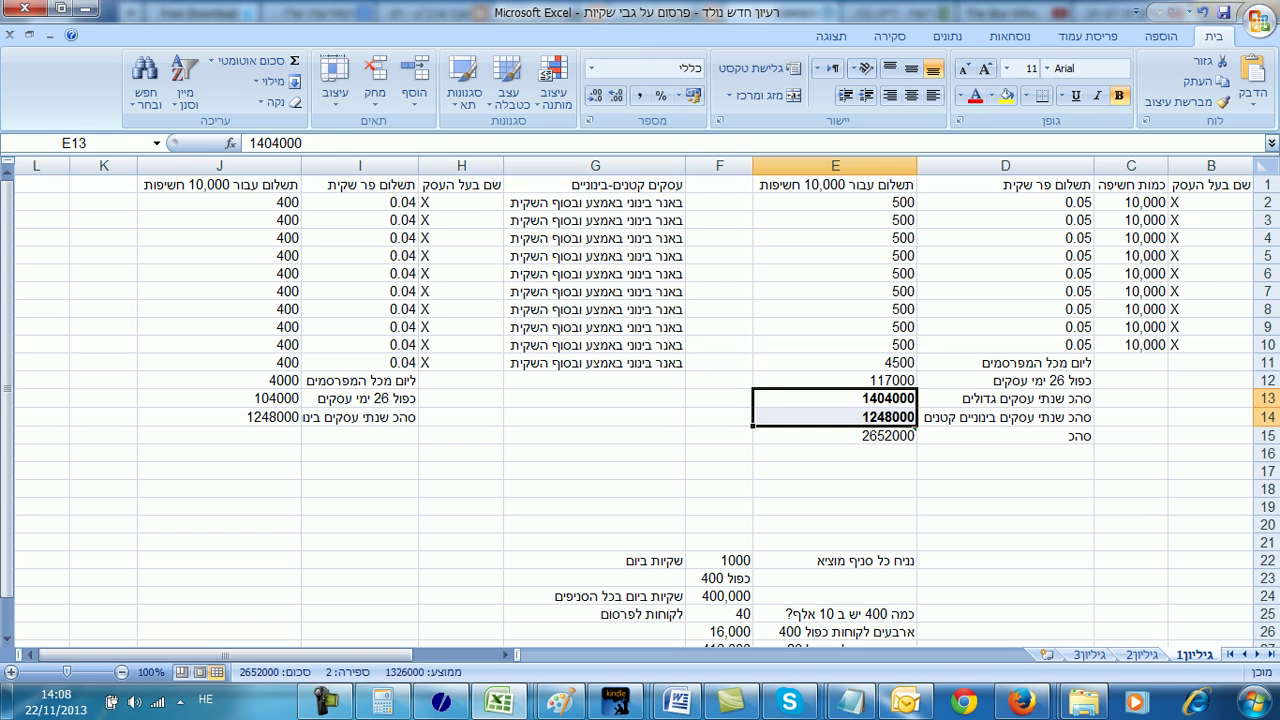
Step: Examine the combined yearly total of large and small-to-medium businesses in row 15 and its SUM formula
{"action": "key", "text": "Up"}
{"action": "key", "text": "Up"}
{"action": "key", "text": "Down"}
{"action": "key", "text": "Down"}
{"action": "key", "text": "Down"}
{"action": "key", "text": "Down"}
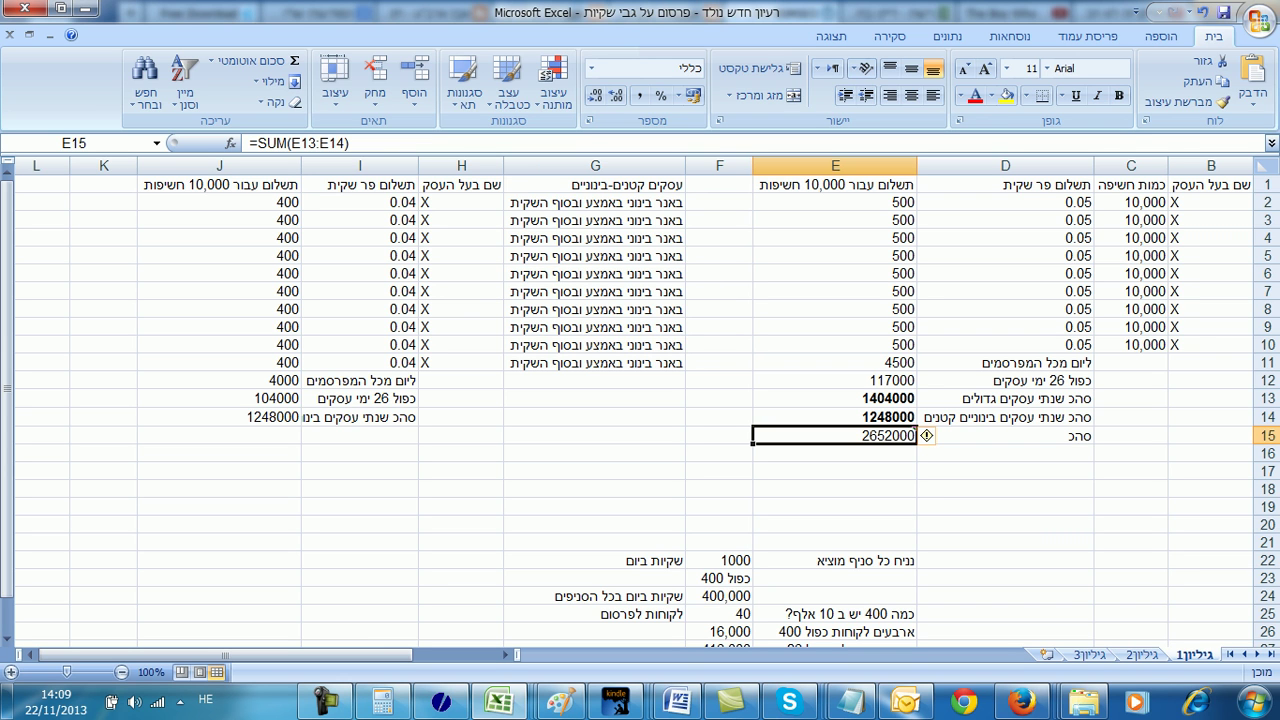
{"action": "left_click", "coordinate": [719, 435]}
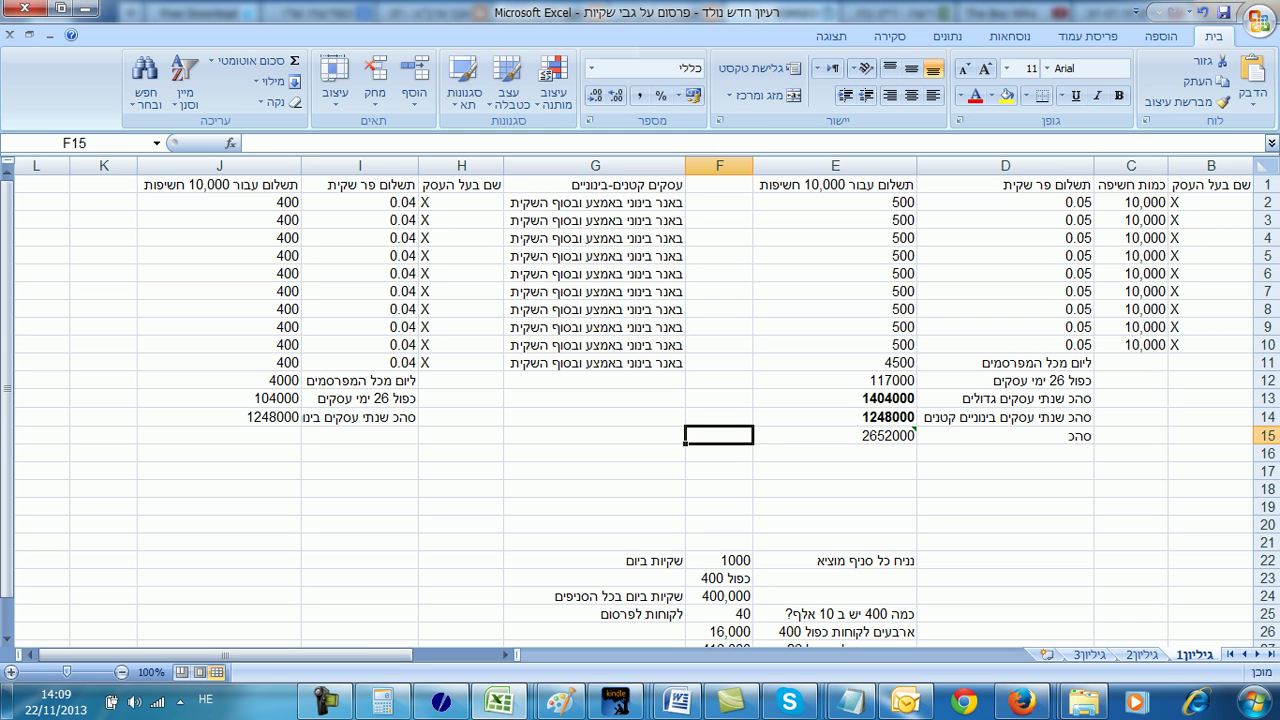
{"action": "key", "text": "Right"}
{"action": "key", "text": "Right"}
{"action": "key", "text": "Left"}
{"action": "key", "text": "Left"}
{"action": "key", "text": "Right"}
{"action": "key", "text": "Right"}
{"action": "key", "text": "Right"}
{"action": "key", "text": "Right"}
{"action": "key", "text": "Right"}
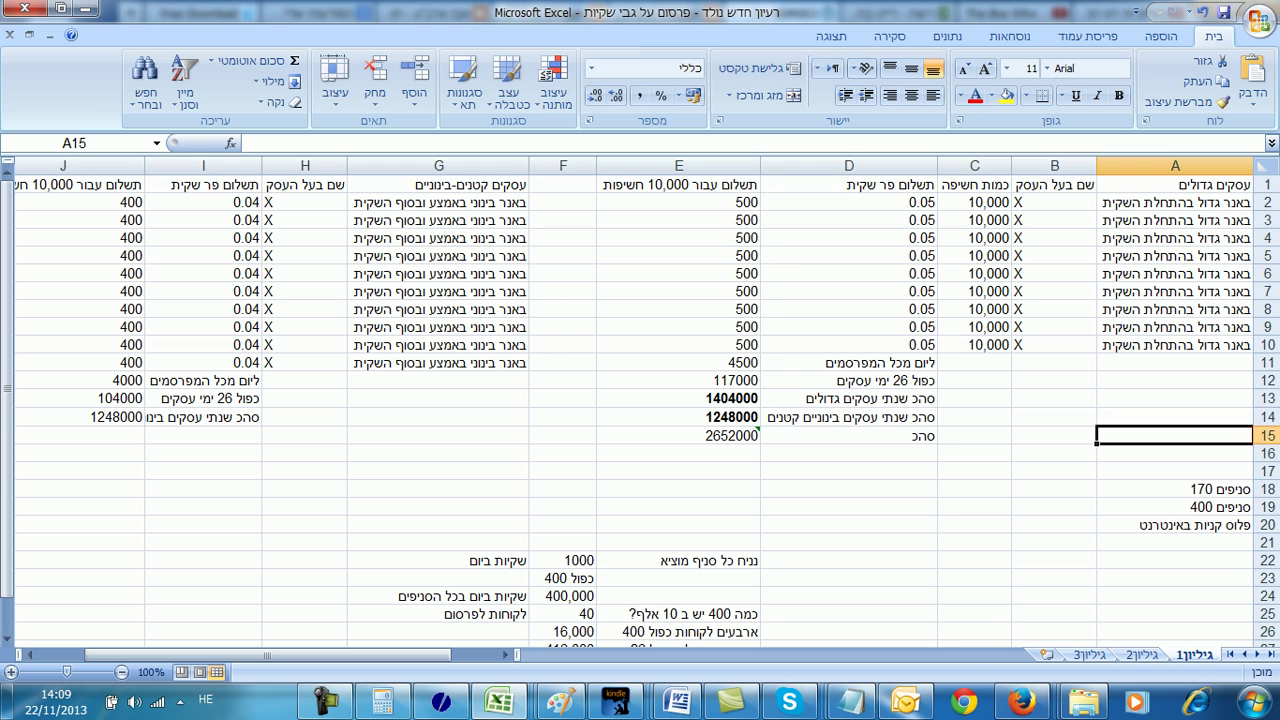
Step: Look over the section below the tables, with the branch notes and bag calculation in rows 18 to 28
{"action": "key", "text": "Left"}
{"action": "key", "text": "Left"}
{"action": "key", "text": "Left"}
{"action": "key", "text": "Down"}
{"action": "key", "text": "Down"}
{"action": "key", "text": "Down"}
{"action": "key", "text": "Down"}
{"action": "key", "text": "Down"}
{"action": "key", "text": "Down"}
{"action": "key", "text": "Down"}
{"action": "key", "text": "Down"}
{"action": "key", "text": "Down"}
{"action": "key", "text": "Down"}
{"action": "key", "text": "Down"}
{"action": "key", "text": "Down"}
{"action": "key", "text": "Down"}
{"action": "key", "text": "Down"}
{"action": "key", "text": "Down"}
{"action": "key", "text": "Down"}
{"action": "key", "text": "Down"}
{"action": "key", "text": "Down"}
{"action": "key", "text": "Down"}
{"action": "key", "text": "Down"}
{"action": "key", "text": "Down"}
{"action": "key", "text": "Down"}
{"action": "key", "text": "Down"}
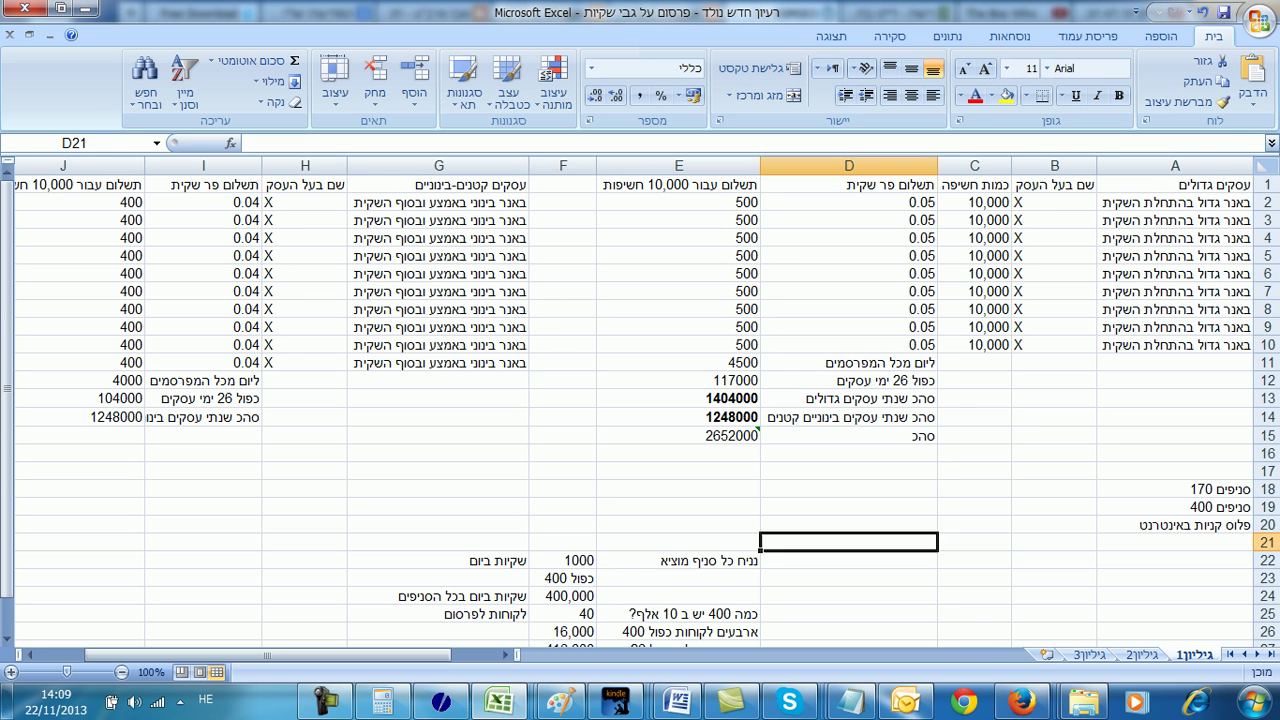
{"action": "key", "text": "Up"}
{"action": "key", "text": "Up"}
{"action": "key", "text": "Up"}
{"action": "key", "text": "Up"}
{"action": "key", "text": "Up"}
{"action": "key", "text": "Up"}
{"action": "key", "text": "Up"}
{"action": "key", "text": "Up"}
{"action": "key", "text": "Up"}
{"action": "key", "text": "Up"}
{"action": "key", "text": "Up"}
{"action": "key", "text": "Up"}
{"action": "key", "text": "Up"}
{"action": "key", "text": "Up"}
{"action": "key", "text": "Up"}
{"action": "key", "text": "Up"}
{"action": "key", "text": "Up"}
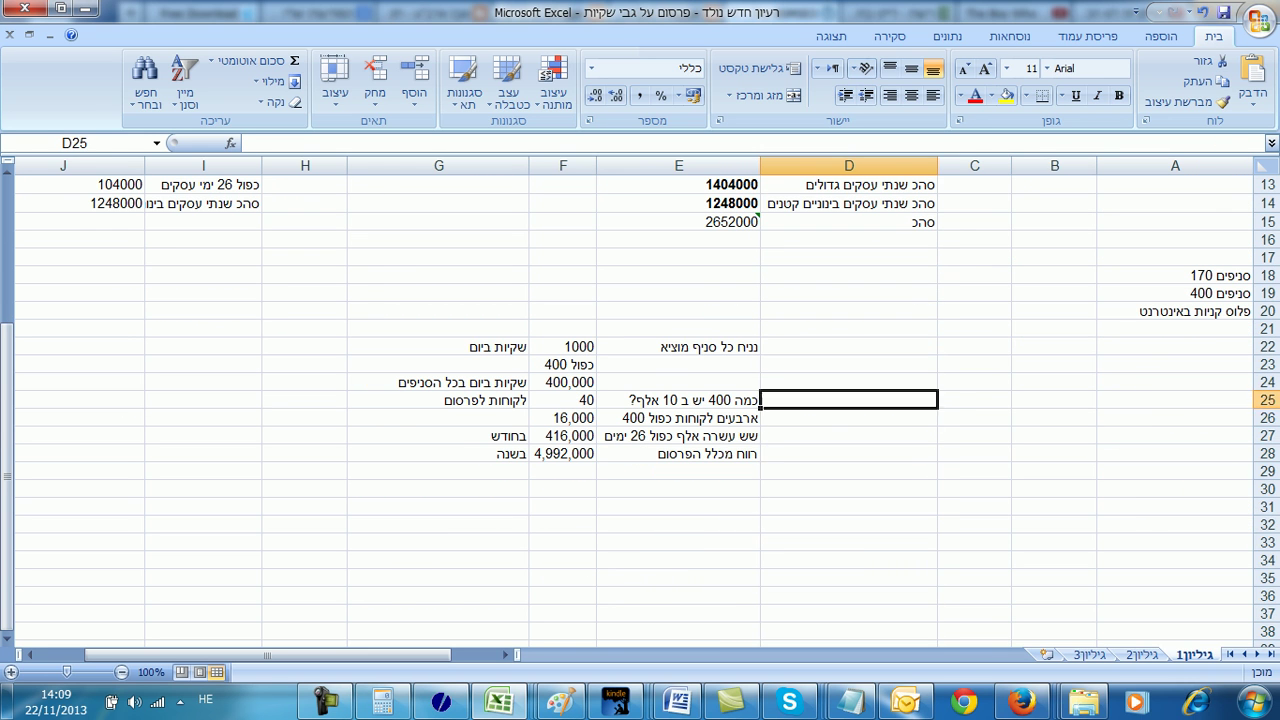
{"action": "key", "text": "Up"}
{"action": "key", "text": "Up"}
{"action": "key", "text": "Down"}
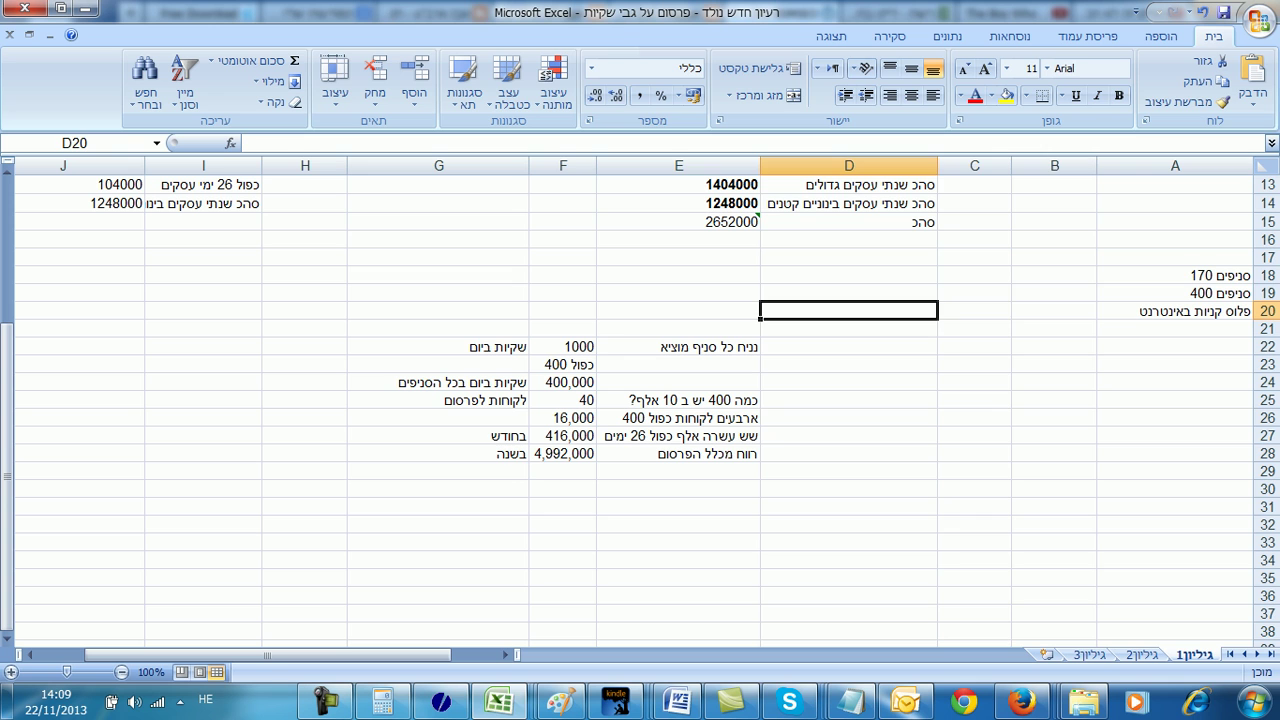
Step: Examine the branch counts in A18 and A19 and the internet shopping note in A20
{"action": "key", "text": "Right"}
{"action": "key", "text": "Right"}
{"action": "key", "text": "Up"}
{"action": "key", "text": "Up"}
{"action": "key", "text": "Up"}
{"action": "key", "text": "Right"}
{"action": "key", "text": "Down"}
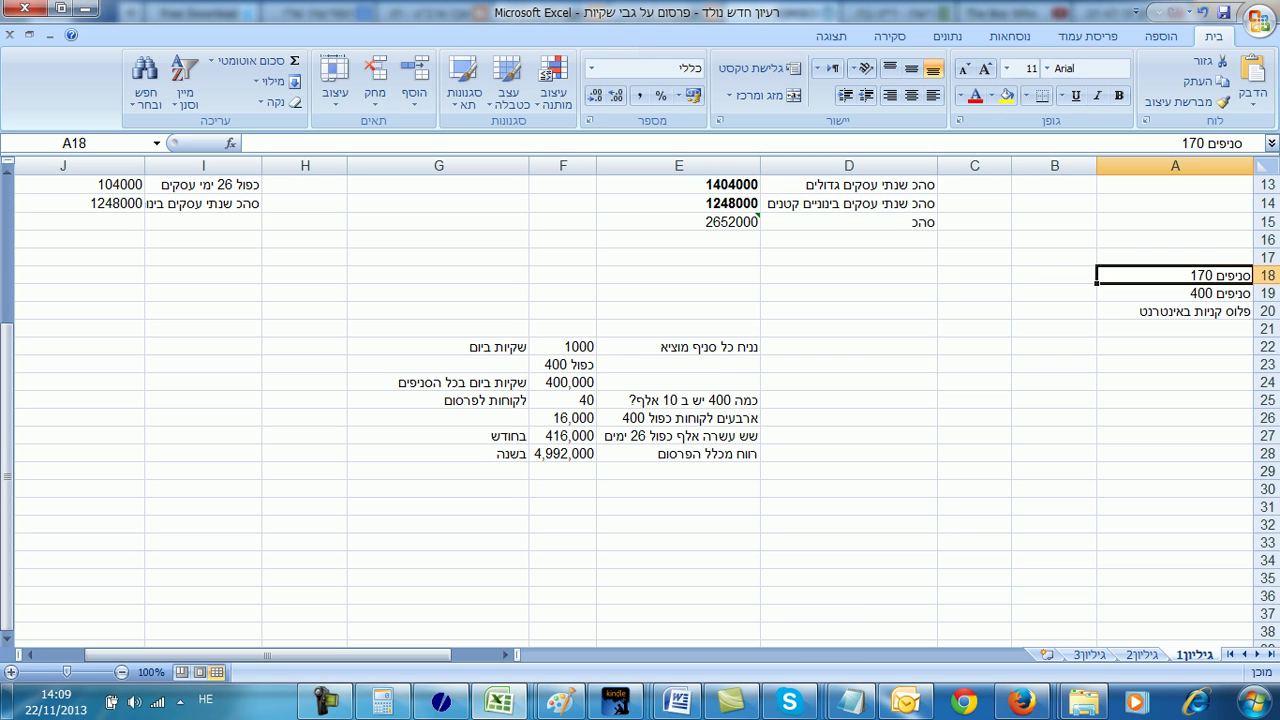
{"action": "key", "text": "Down"}
{"action": "key", "text": "Left"}
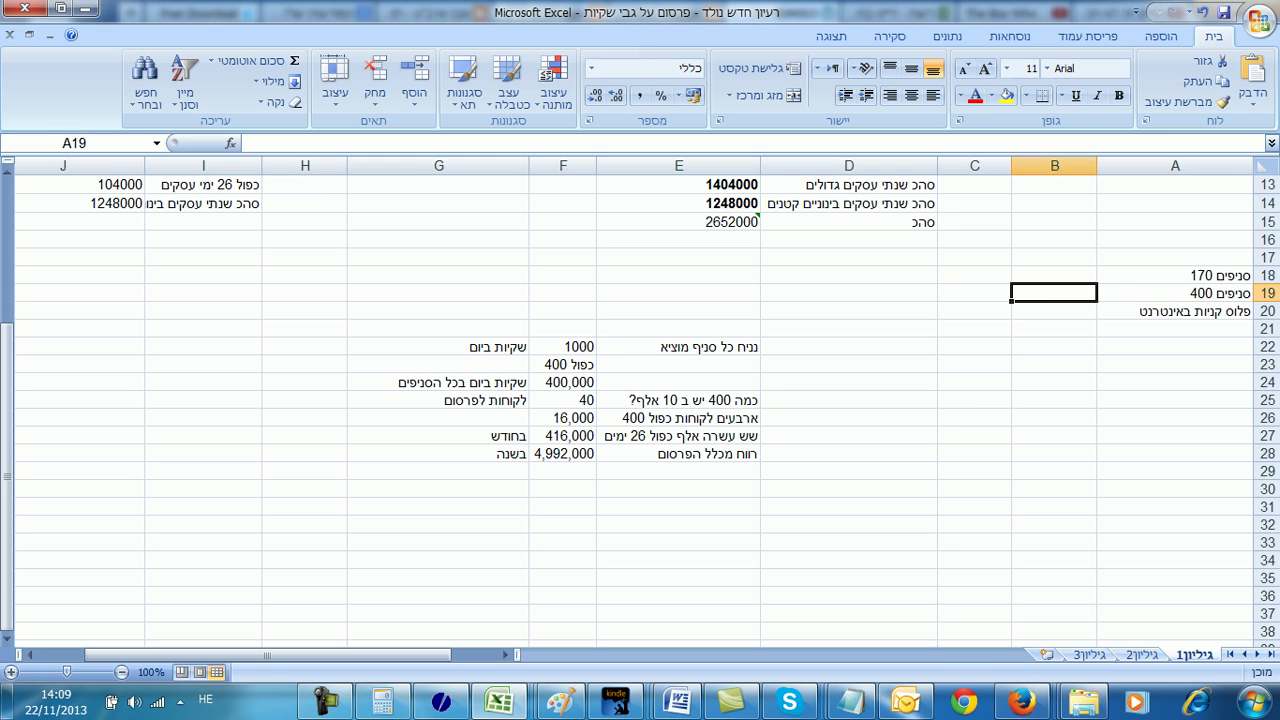
{"action": "key", "text": "Down"}
{"action": "key", "text": "Down"}
{"action": "key", "text": "Down"}
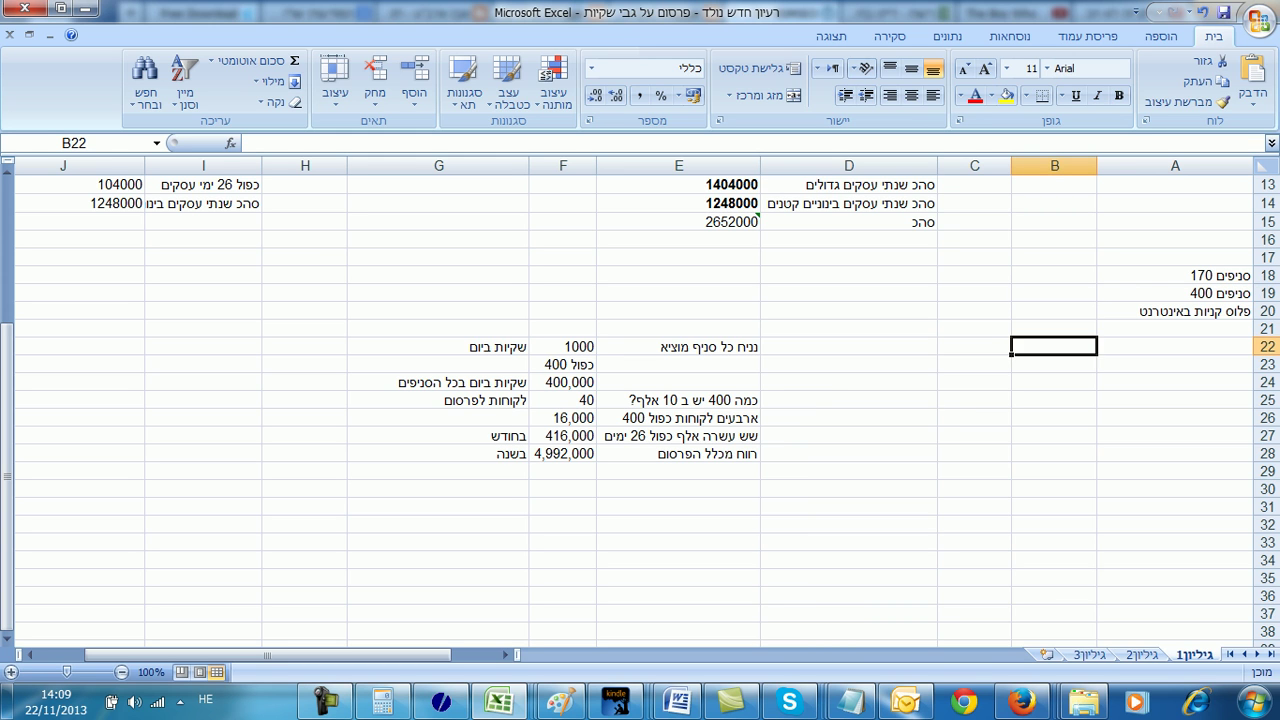
{"action": "key", "text": "Left"}
{"action": "key", "text": "Left"}
{"action": "key", "text": "Right"}
{"action": "key", "text": "Right"}
{"action": "key", "text": "Right"}
{"action": "key", "text": "Up"}
{"action": "key", "text": "Up"}
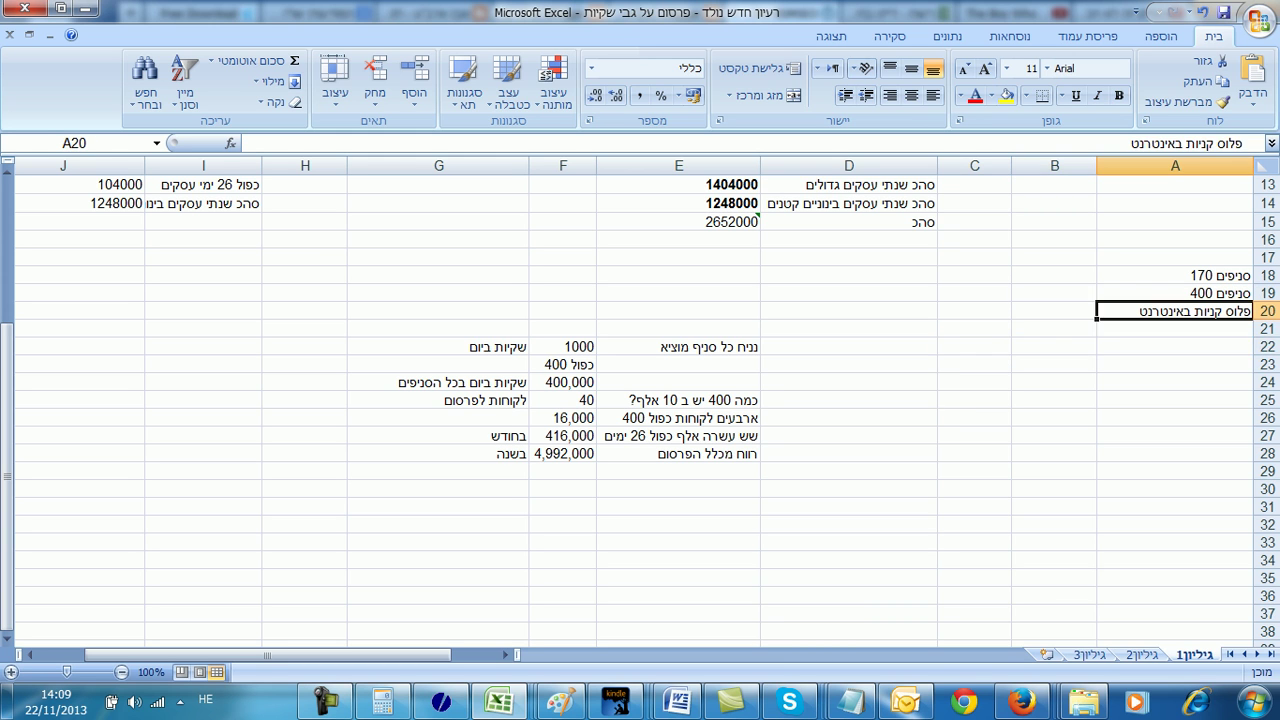
{"action": "key", "text": "Down"}
{"action": "key", "text": "Down"}
{"action": "key", "text": "Down"}
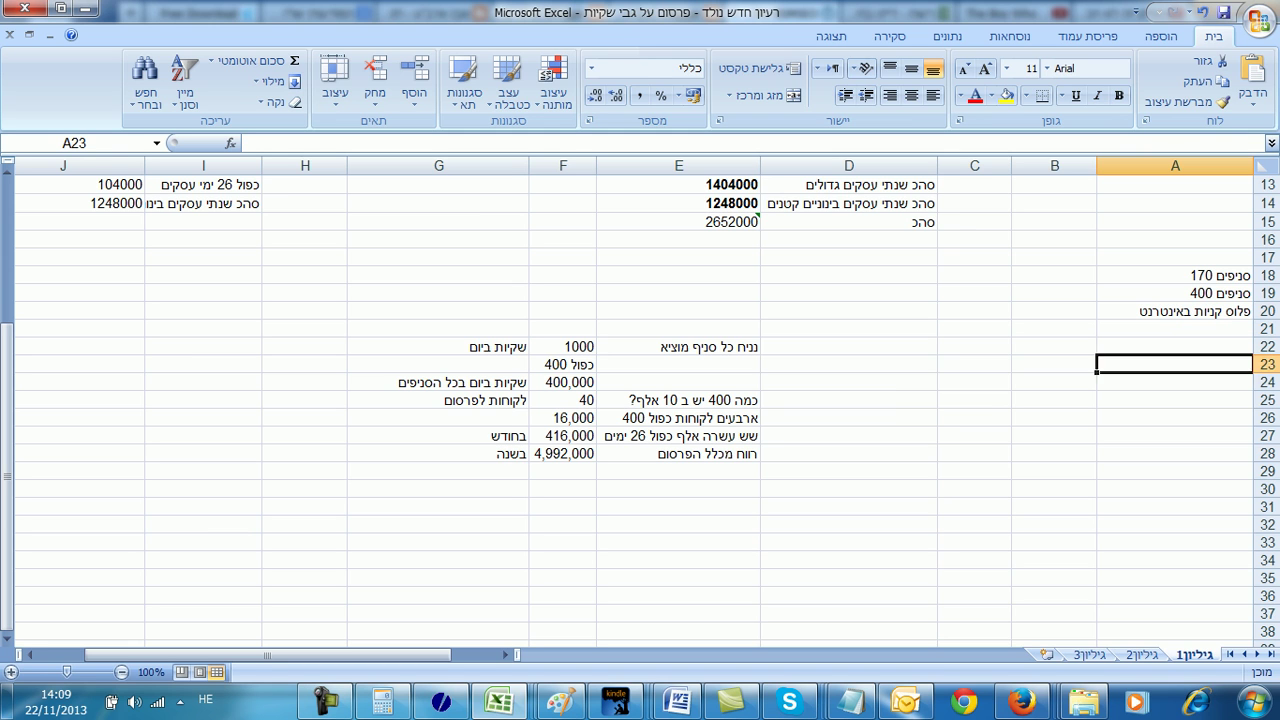
Step: Examine the daily bags per branch in F22, the branch multiplier in F23 and the all-branch daily bags in F24
{"action": "key", "text": "Left"}
{"action": "key", "text": "Left"}
{"action": "key", "text": "Left"}
{"action": "key", "text": "Left"}
{"action": "key", "text": "Up"}
{"action": "key", "text": "Left"}
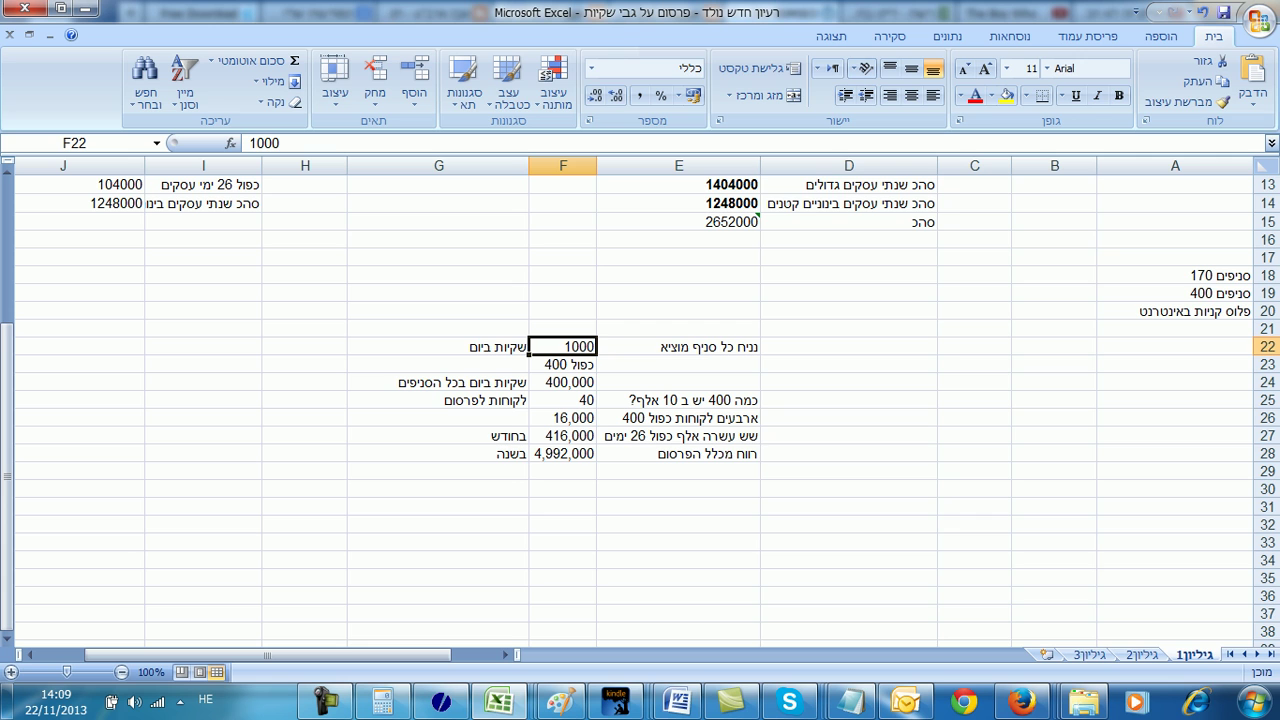
{"action": "key", "text": "Down"}
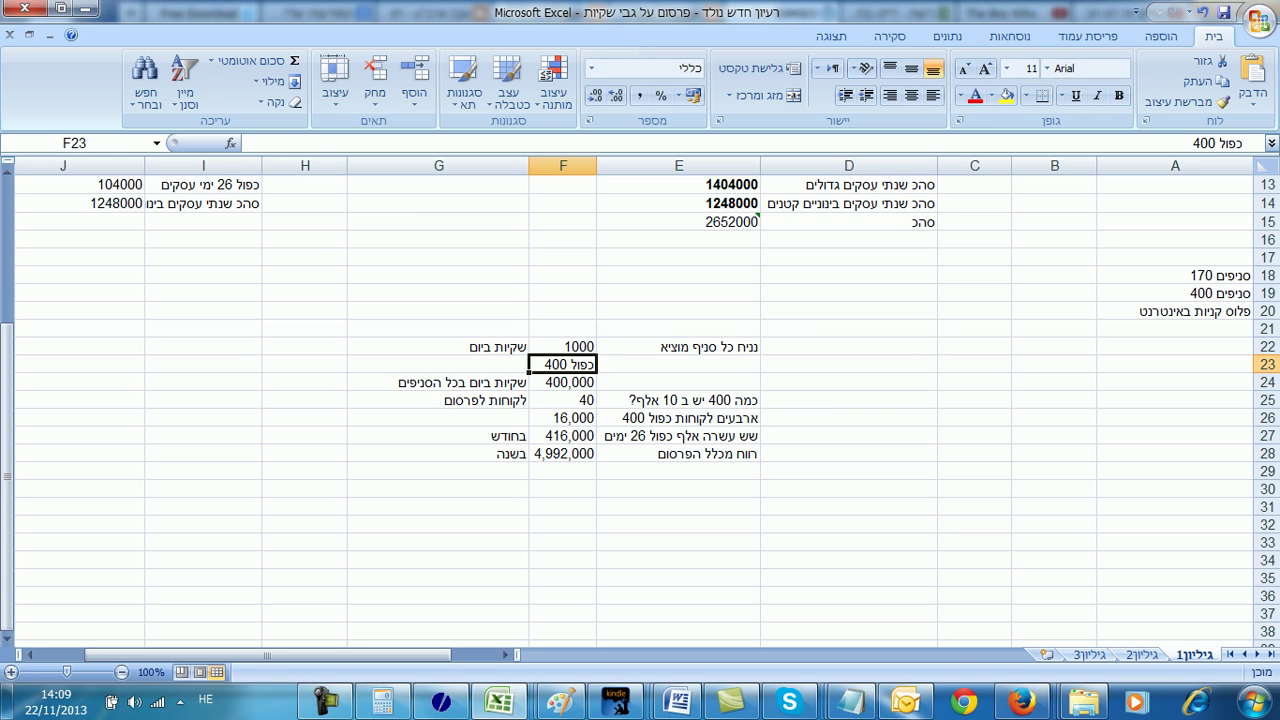
{"action": "key", "text": "Down"}
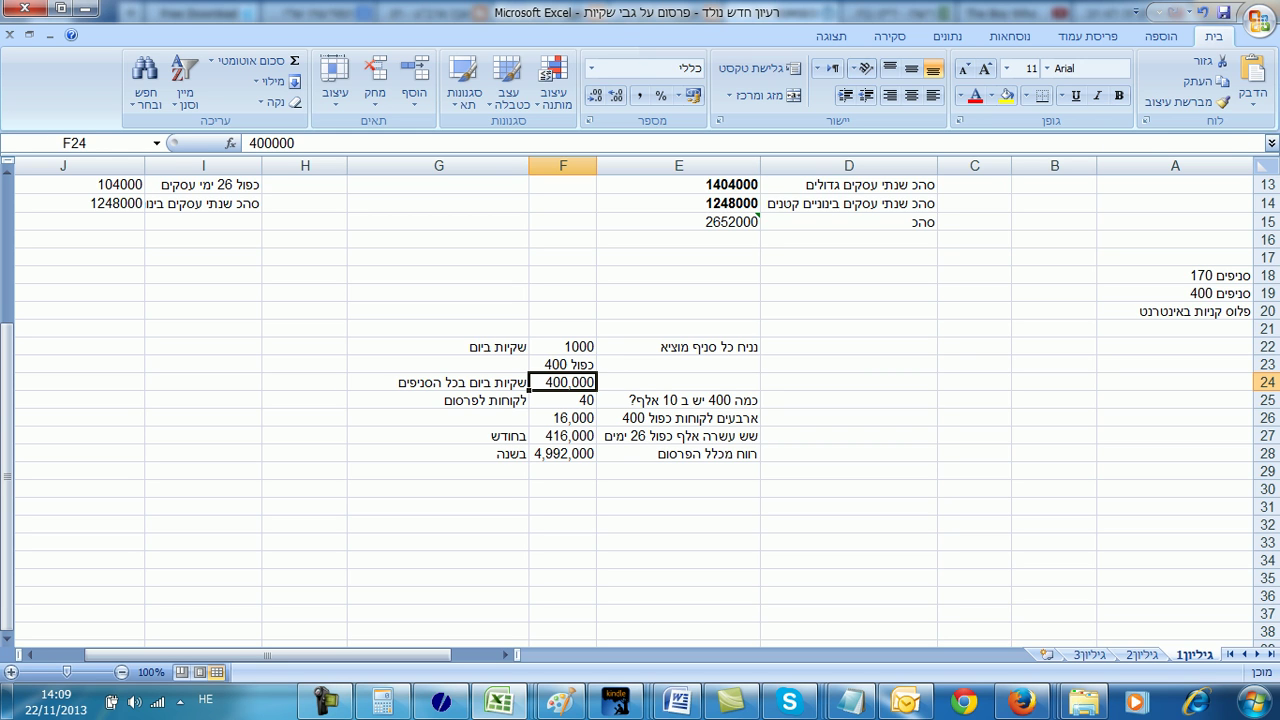
Step: Examine the number of advertising clients in F25 and the daily revenue calculation in E26 and F26
{"action": "left_click", "coordinate": [562, 400]}
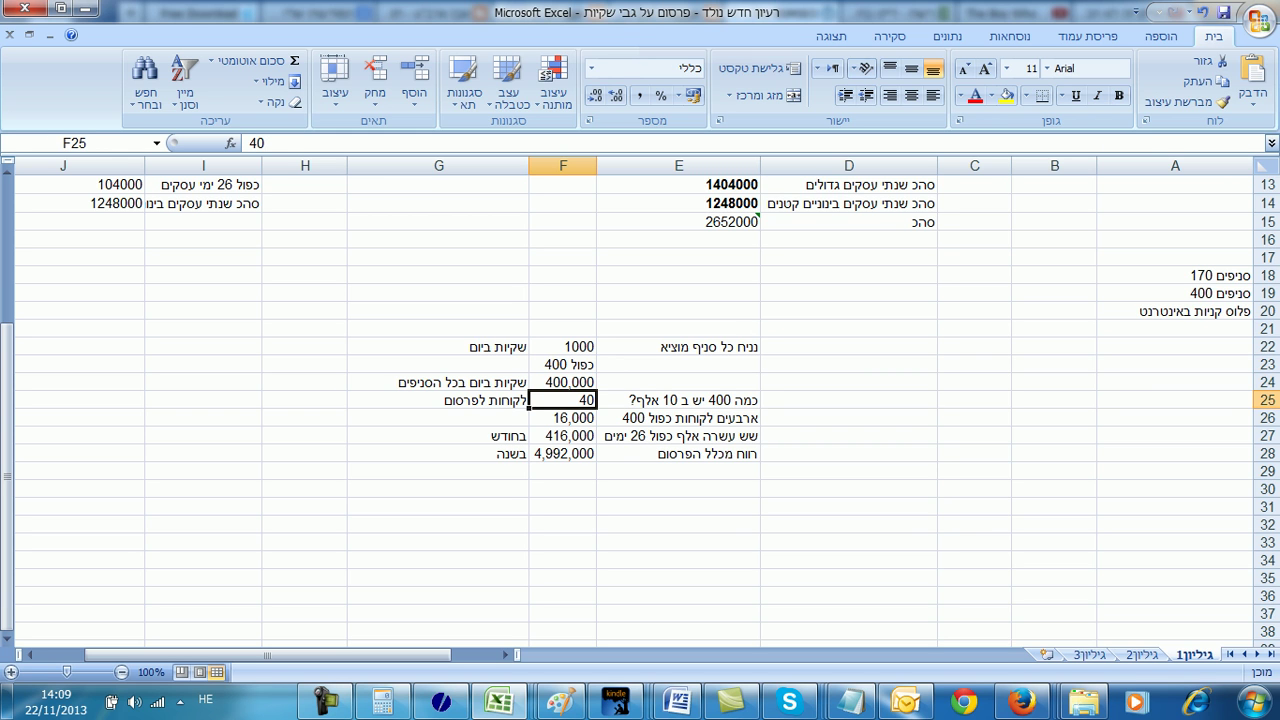
{"action": "left_click", "coordinate": [562, 418]}
{"action": "left_click", "coordinate": [562, 400]}
{"action": "left_click", "coordinate": [562, 418]}
{"action": "left_click", "coordinate": [679, 418]}
{"action": "left_click", "coordinate": [562, 418]}
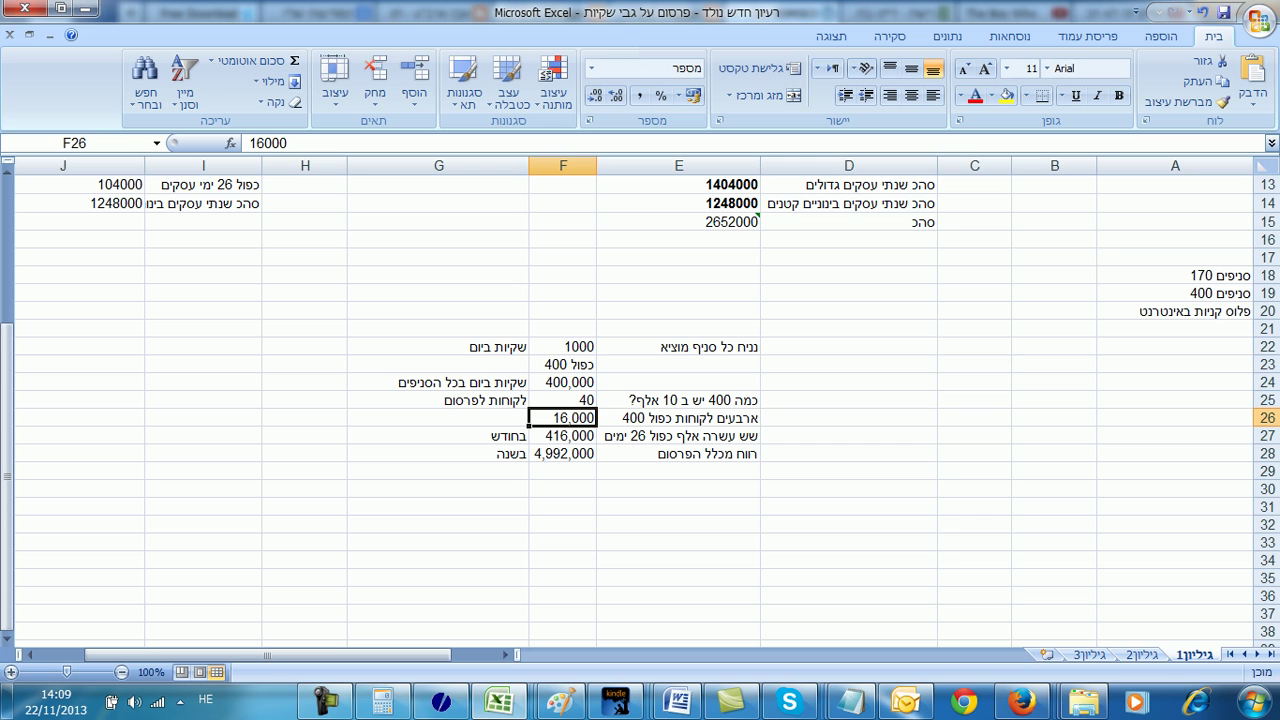
{"action": "left_click", "coordinate": [679, 418]}
{"action": "left_click", "coordinate": [562, 418]}
Step: Examine the monthly revenue in row 27 and the yearly advertising profit in row 28 with their labels
{"action": "left_click", "coordinate": [679, 436]}
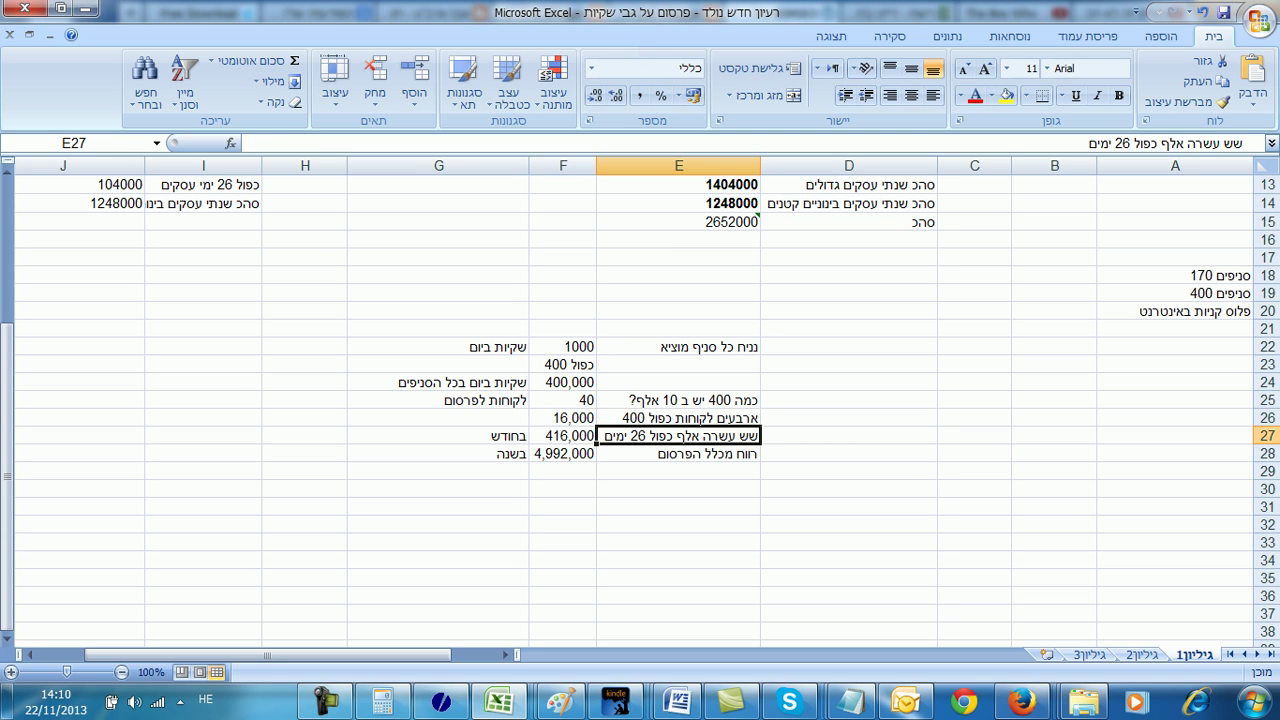
{"action": "left_click", "coordinate": [562, 436]}
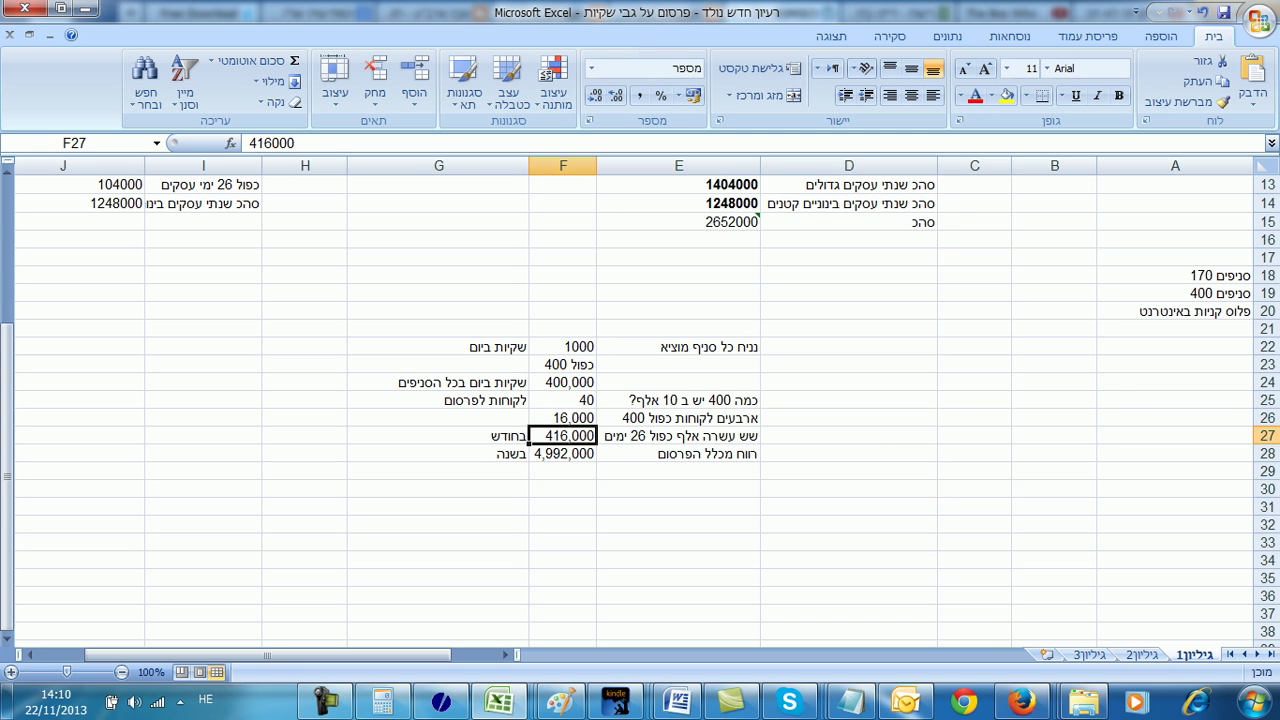
{"action": "left_click", "coordinate": [679, 454]}
{"action": "left_click", "coordinate": [562, 454]}
{"action": "left_click", "coordinate": [438, 436]}
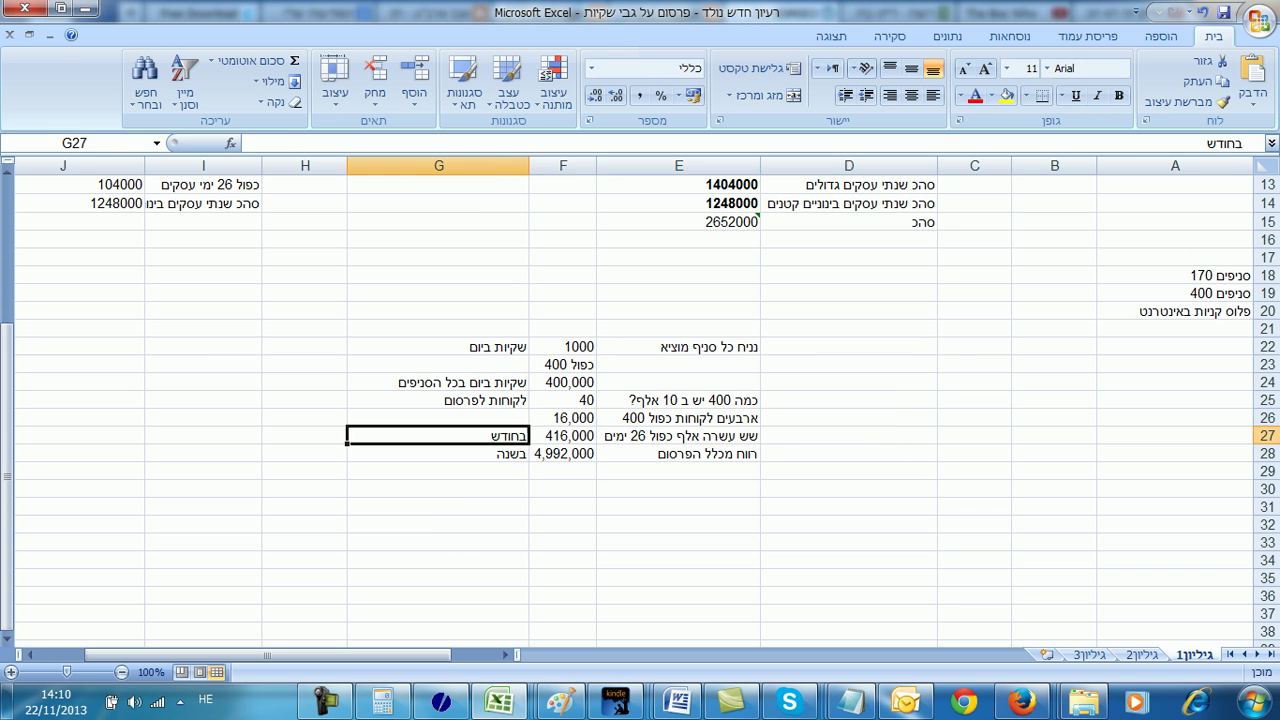
{"action": "left_click", "coordinate": [562, 436]}
{"action": "left_click", "coordinate": [679, 454]}
{"action": "left_click", "coordinate": [562, 454]}
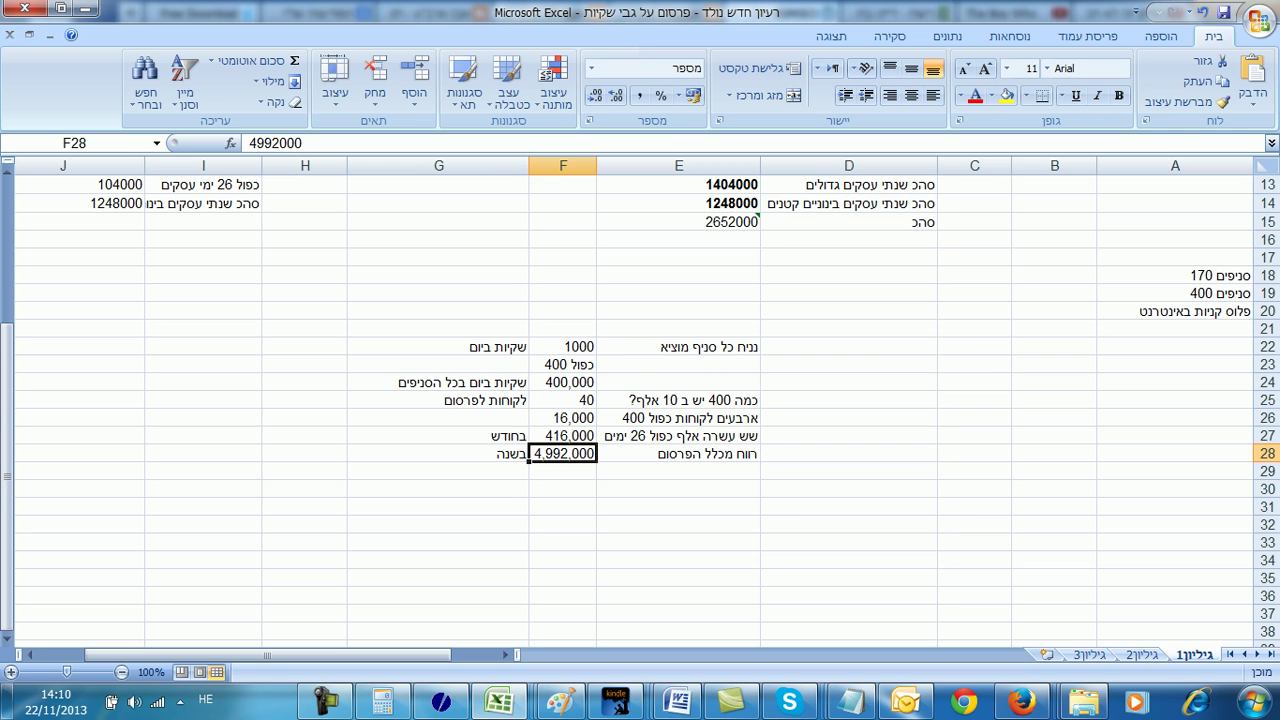
{"action": "key", "text": "Right"}
{"action": "key", "text": "Right"}
{"action": "key", "text": "Right"}
{"action": "key", "text": "Right"}
{"action": "key", "text": "Right"}
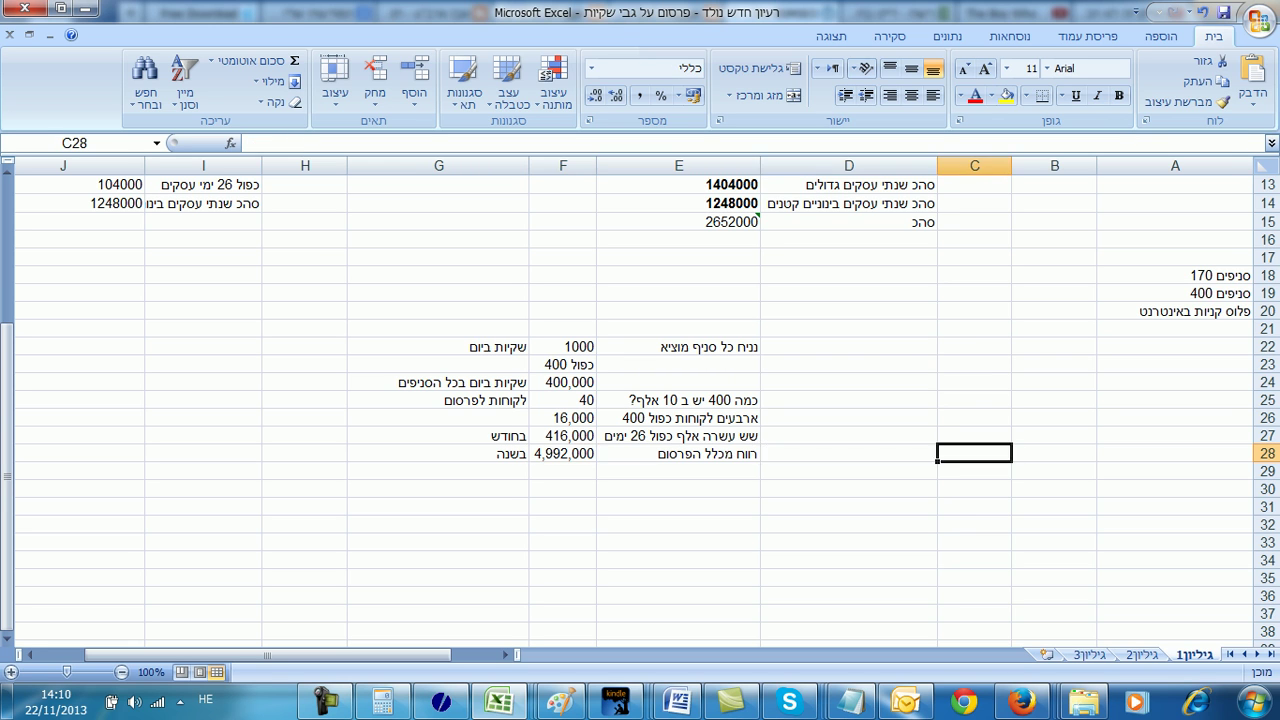
{"action": "key", "text": "Up"}
{"action": "key", "text": "Up"}
{"action": "key", "text": "Up"}
{"action": "key", "text": "Up"}
{"action": "key", "text": "Up"}
{"action": "key", "text": "Up"}
{"action": "key", "text": "Up"}
{"action": "key", "text": "Up"}
{"action": "key", "text": "Up"}
{"action": "key", "text": "Up"}
{"action": "key", "text": "Up"}
{"action": "key", "text": "Up"}
{"action": "key", "text": "Up"}
{"action": "key", "text": "Up"}
{"action": "key", "text": "Up"}
{"action": "key", "text": "Up"}
{"action": "key", "text": "Up"}
{"action": "key", "text": "Up"}
{"action": "key", "text": "Up"}
{"action": "key", "text": "Up"}
{"action": "key", "text": "Up"}
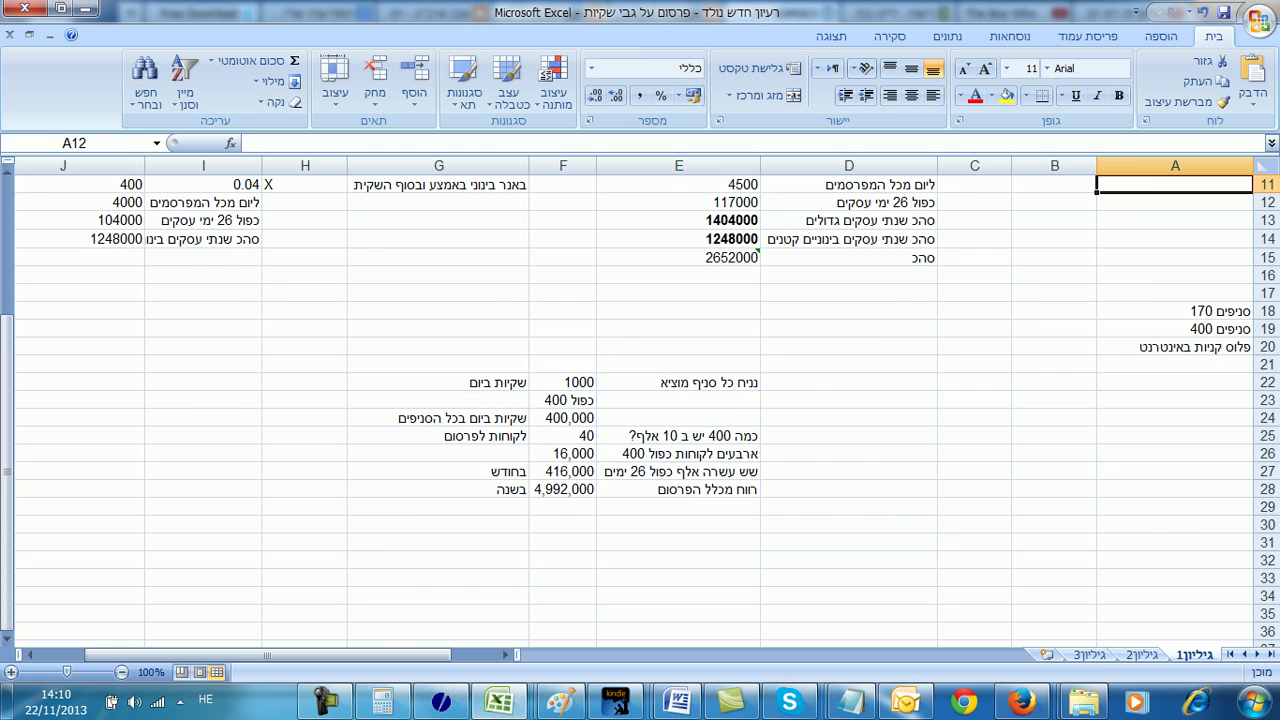
{"action": "key", "text": "Left"}
{"action": "key", "text": "Right"}
{"action": "key", "text": "Left"}
{"action": "key", "text": "Right"}
{"action": "key", "text": "Down"}
{"action": "key", "text": "Up"}
{"action": "key", "text": "Left"}
{"action": "key", "text": "Right"}
{"action": "key", "text": "Down"}
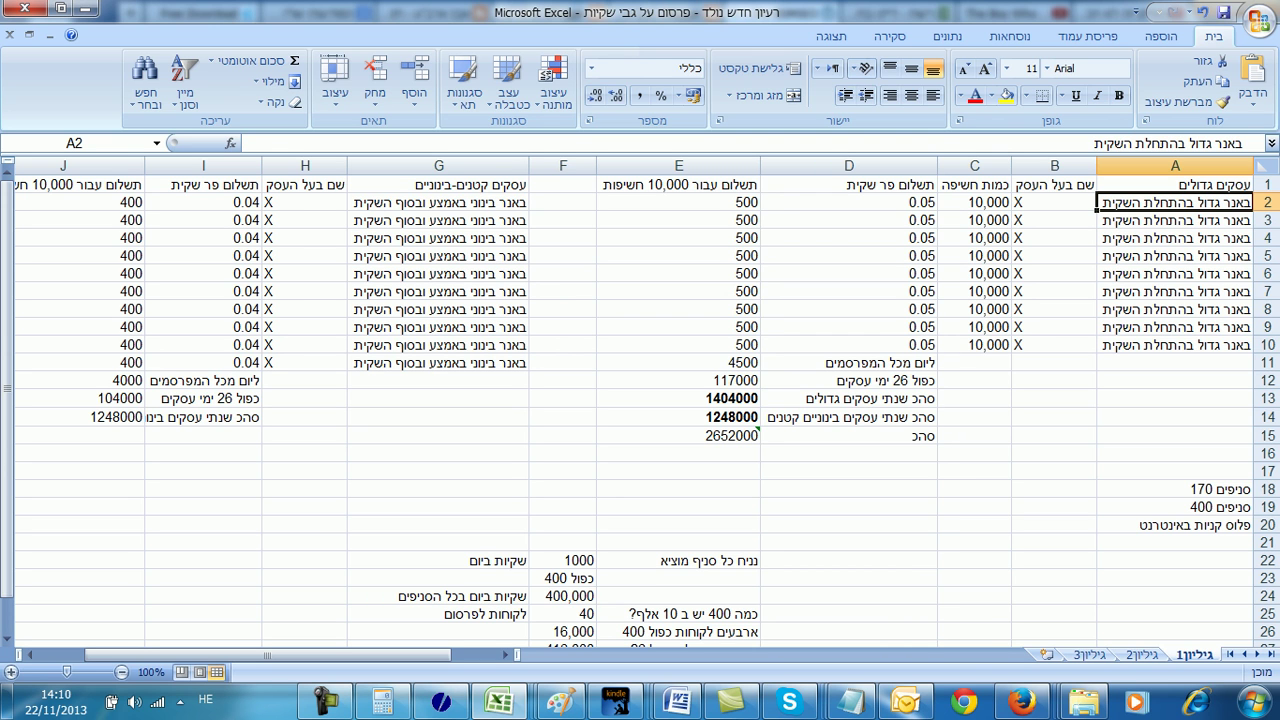
Step: Examine the payments per 10,000 exposures for large businesses in column E and the small-to-medium business banner entries in column G
{"action": "left_click", "coordinate": [678, 237]}
{"action": "left_click", "coordinate": [438, 273]}
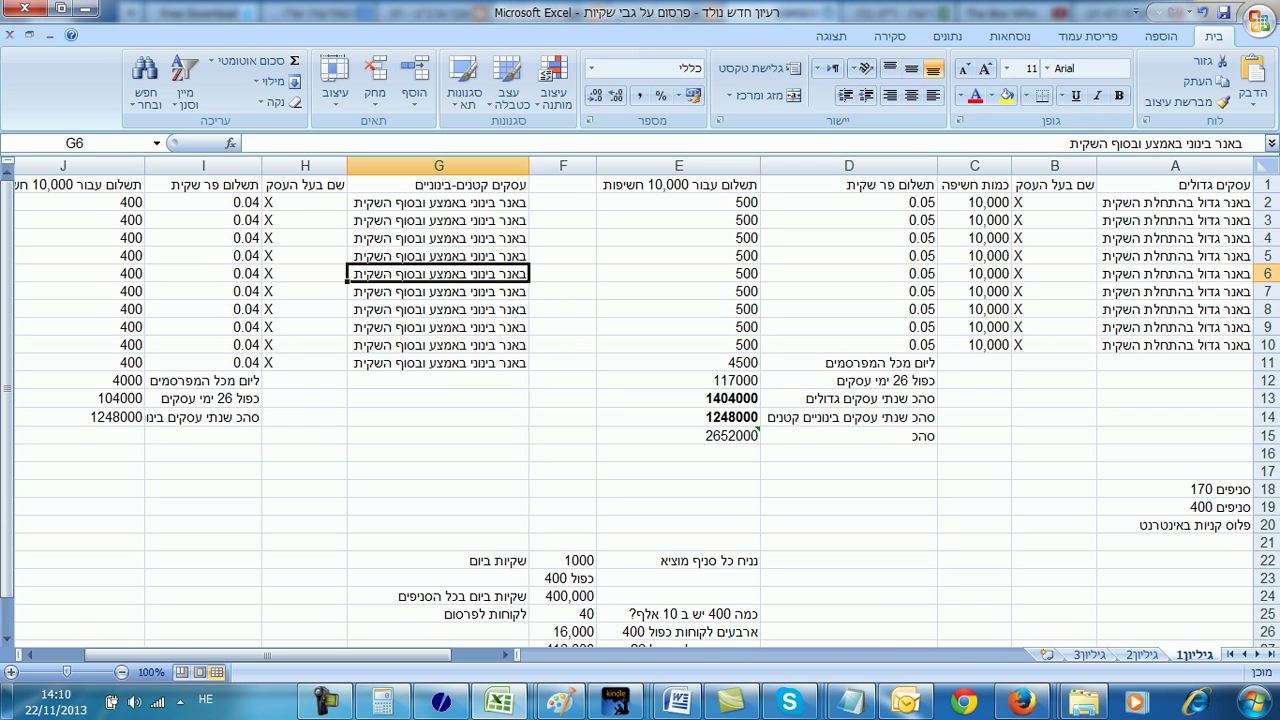
{"action": "left_click", "coordinate": [438, 255]}
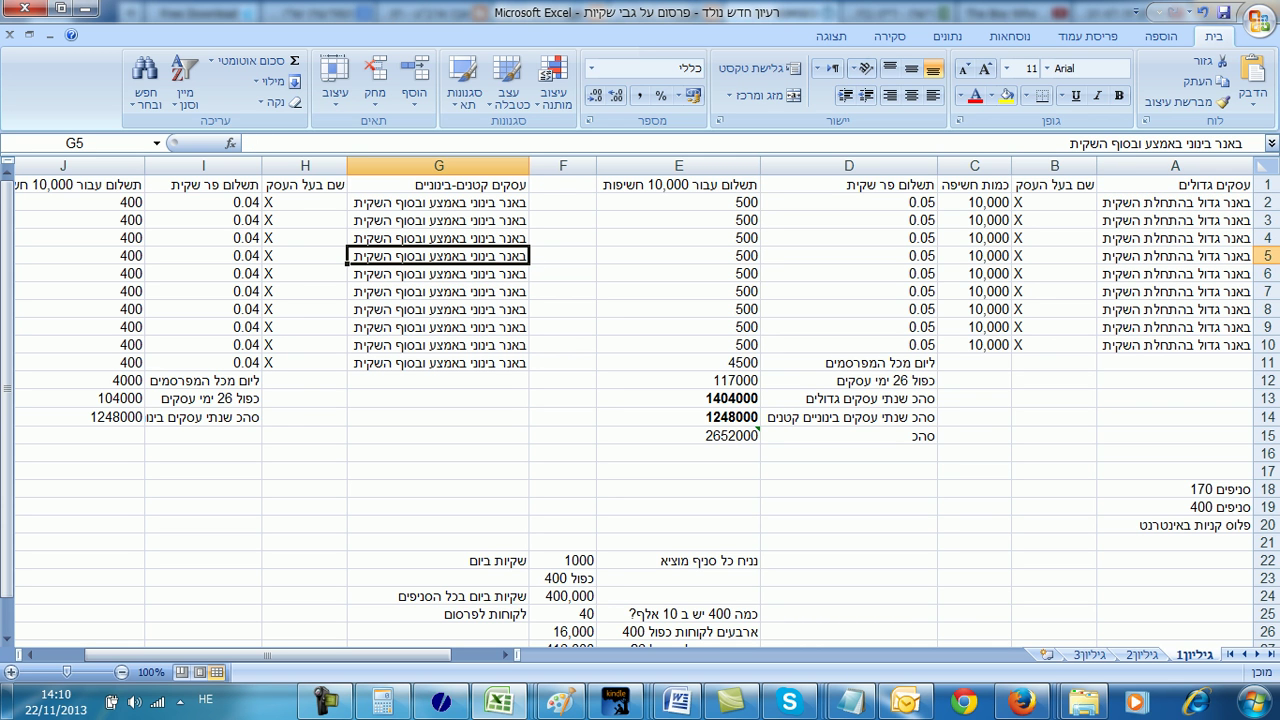
Step: Switch to the BSMSEO blog in Firefox and review the supermarket bag advertising article and the site address bsmseo.wordpress.com
{"action": "left_click", "coordinate": [86, 9]}
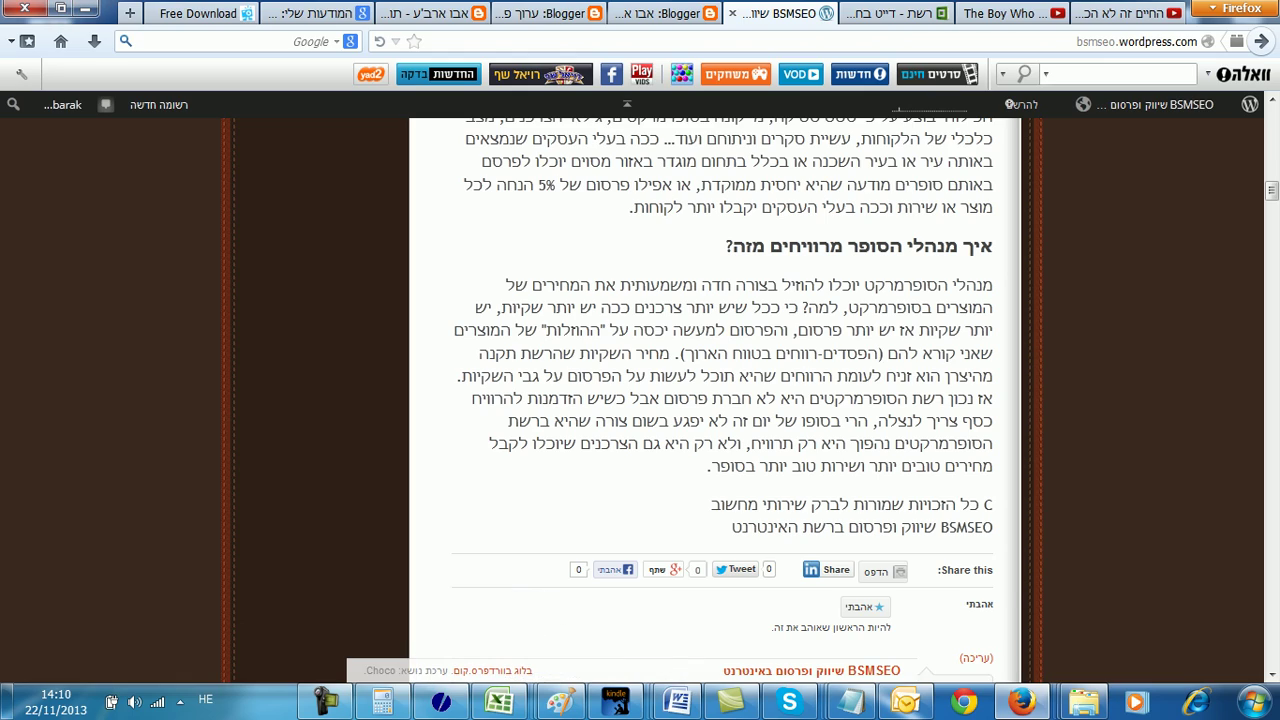
{"action": "scroll", "coordinate": [923, 621], "scroll_direction": "down", "scroll_amount": 3}
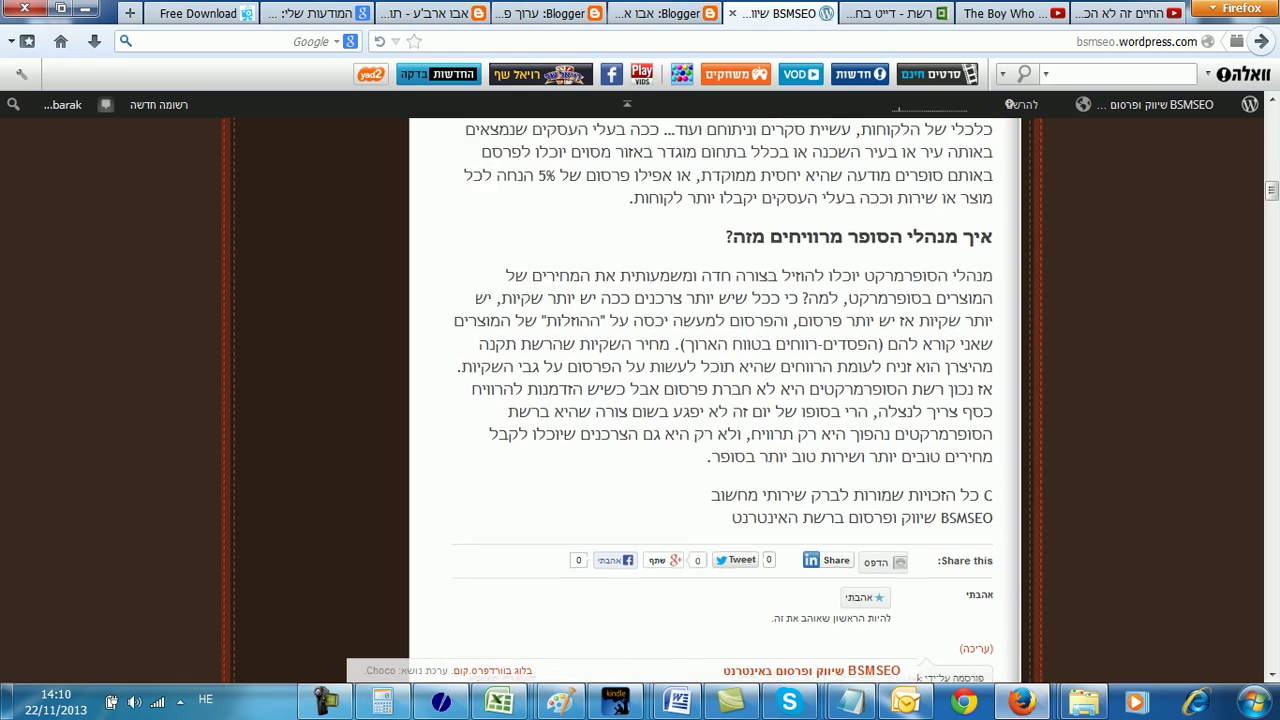
{"action": "scroll", "coordinate": [923, 621], "scroll_direction": "up", "scroll_amount": 2}
{"action": "scroll", "coordinate": [923, 621], "scroll_direction": "up", "scroll_amount": 15}
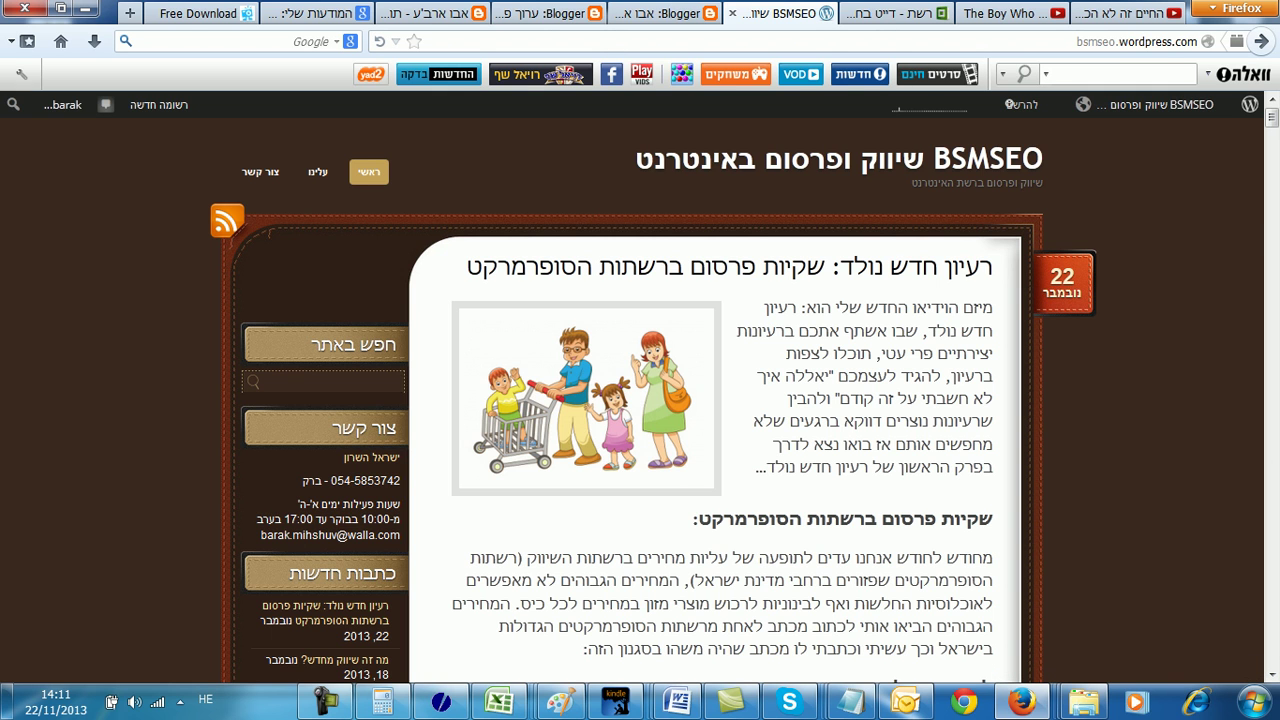
{"action": "double_click", "coordinate": [1145, 41]}
{"action": "left_click", "coordinate": [1145, 41]}
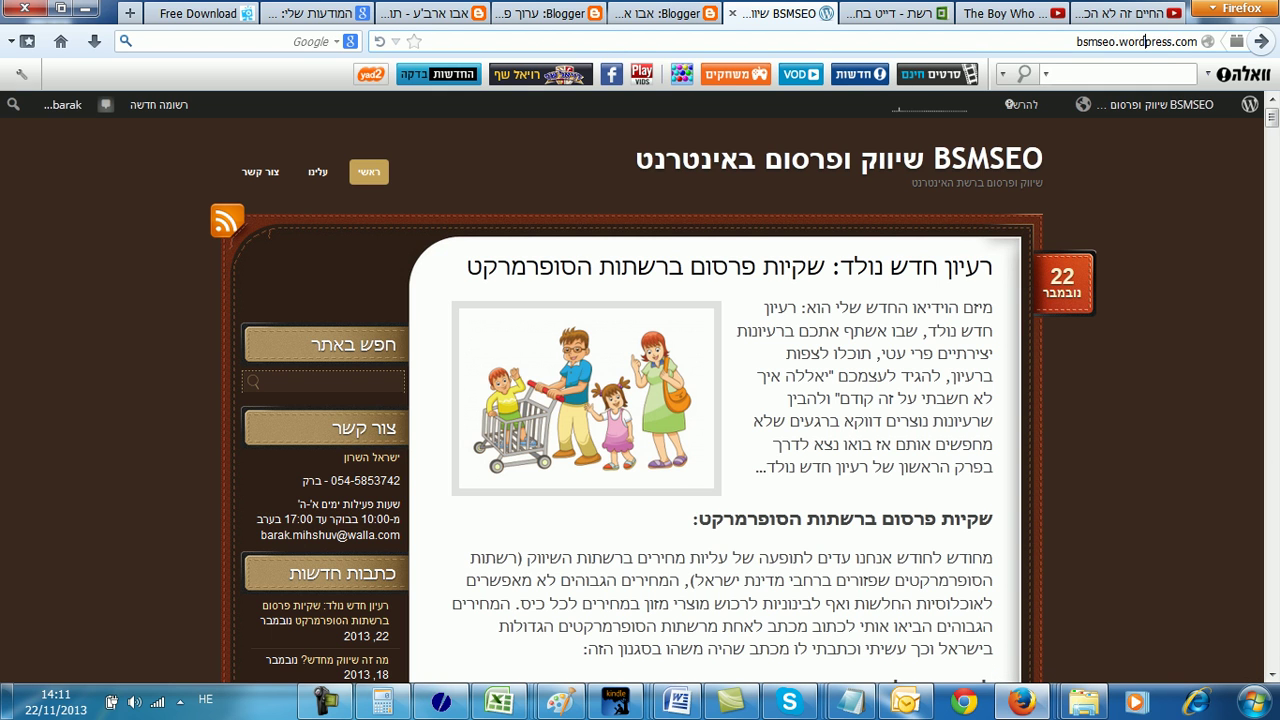